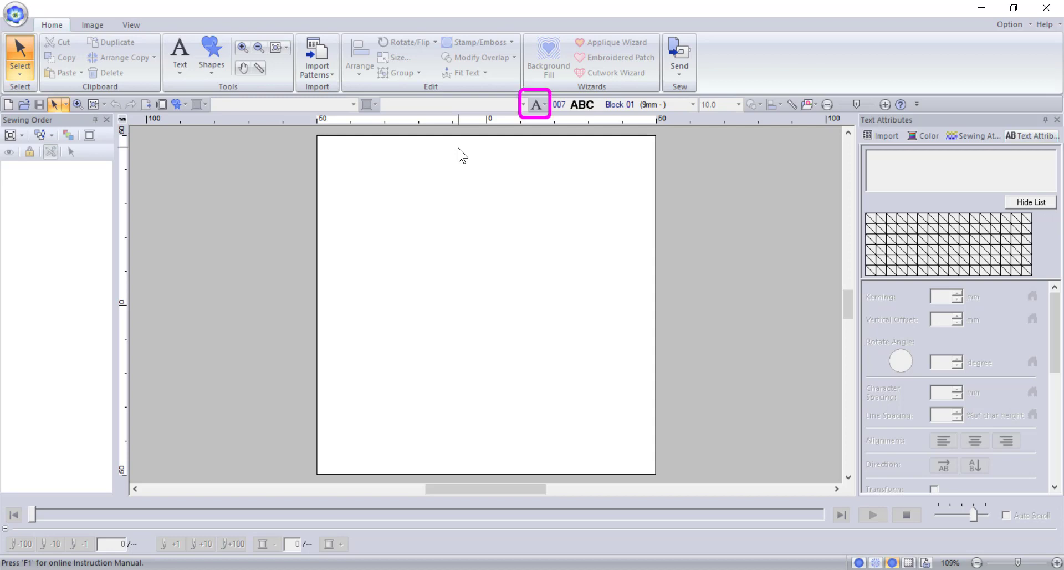
Step: Activate the standard Text tool, showing font 007 Block 01, size 10.0, Satin Stitch
{"action": "left_click", "coordinate": [536, 104]}
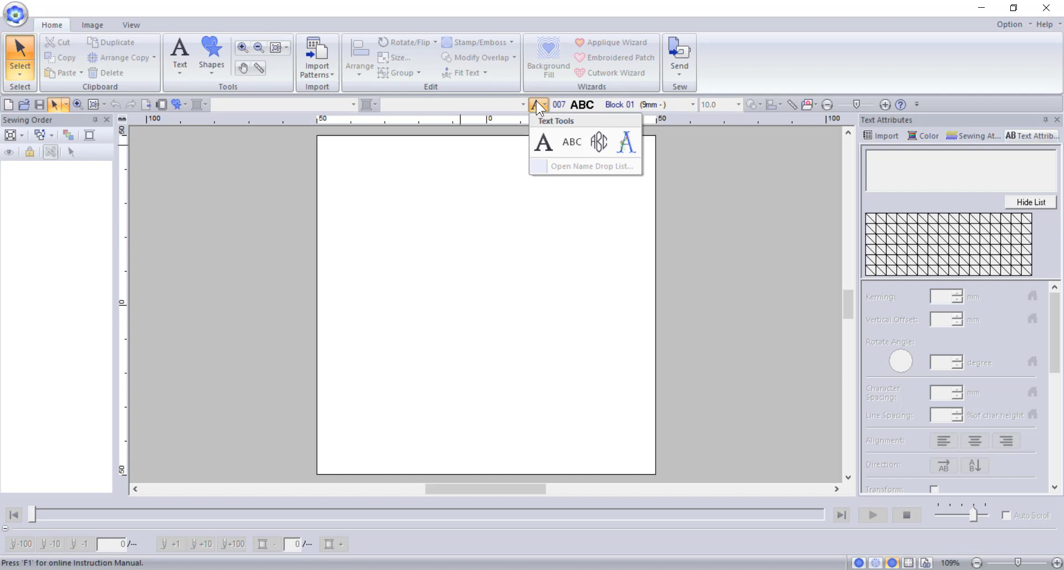
{"action": "left_click", "coordinate": [544, 146]}
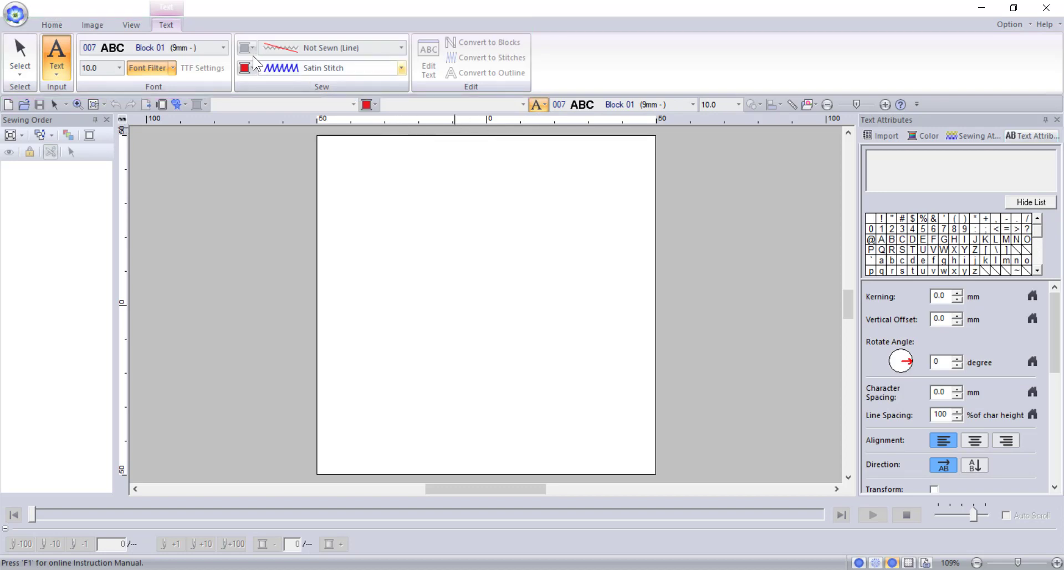
{"action": "left_click", "coordinate": [224, 48]}
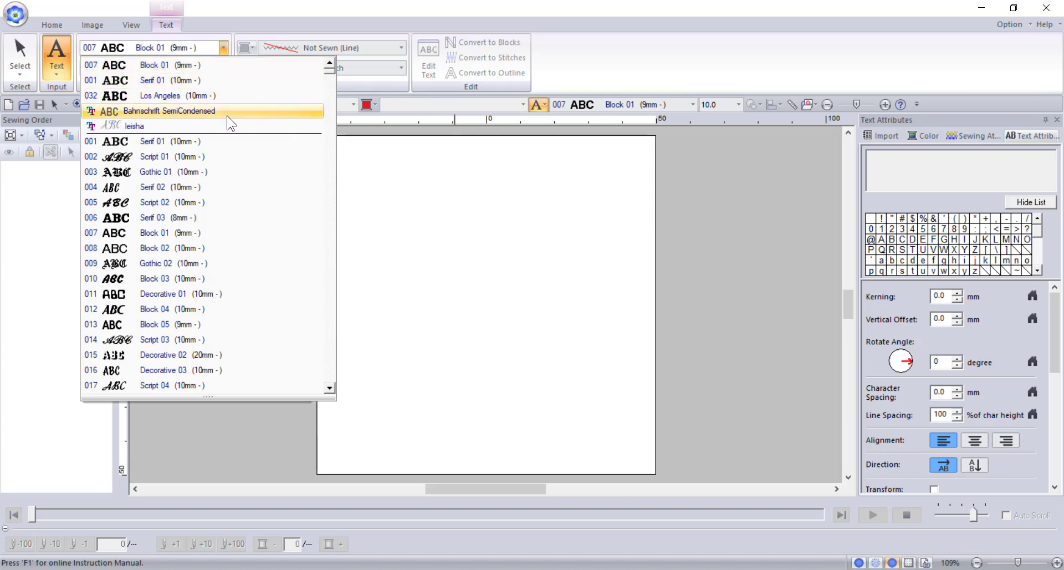
{"action": "scroll", "coordinate": [232, 153], "scroll_direction": "down", "scroll_amount": 5}
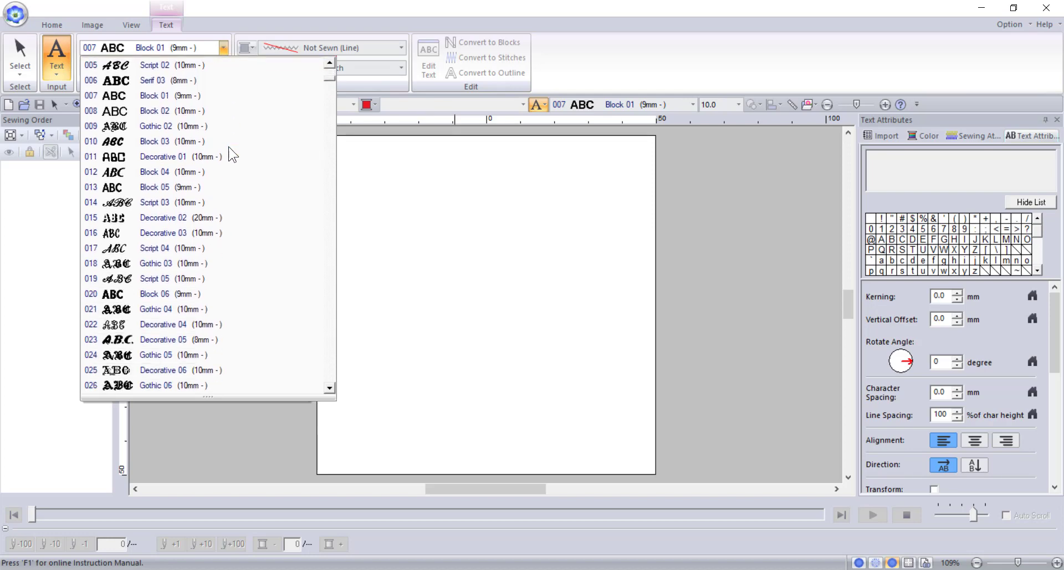
{"action": "scroll", "coordinate": [231, 153], "scroll_direction": "down", "scroll_amount": 10}
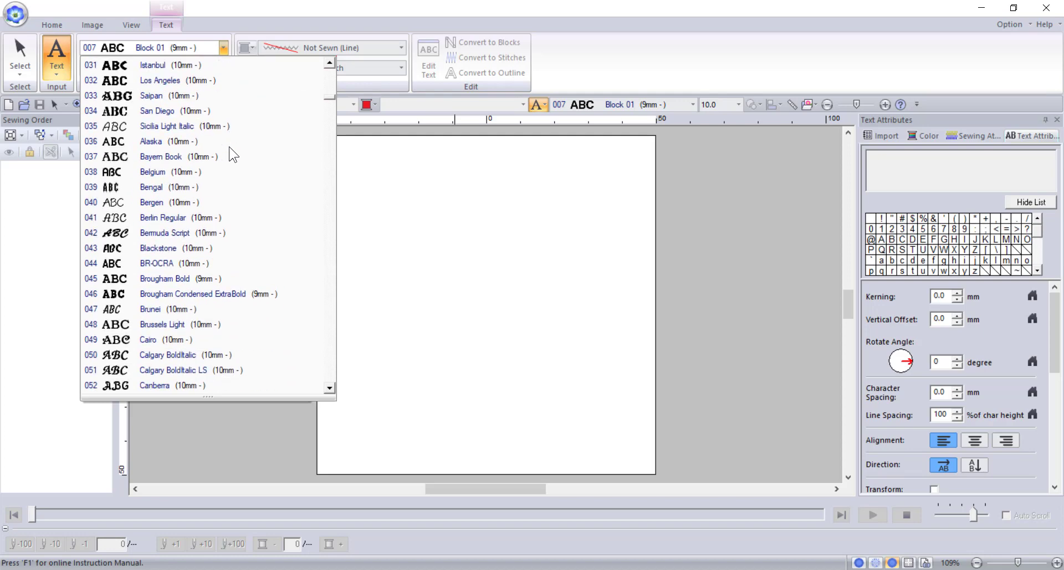
{"action": "scroll", "coordinate": [234, 151], "scroll_direction": "down", "scroll_amount": 11}
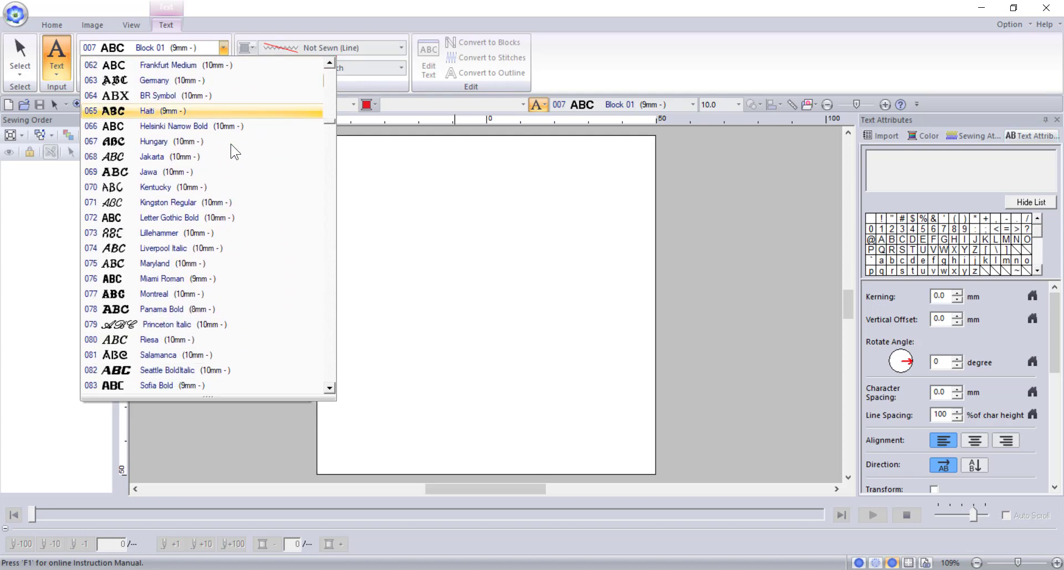
{"action": "scroll", "coordinate": [231, 145], "scroll_direction": "down", "scroll_amount": 11}
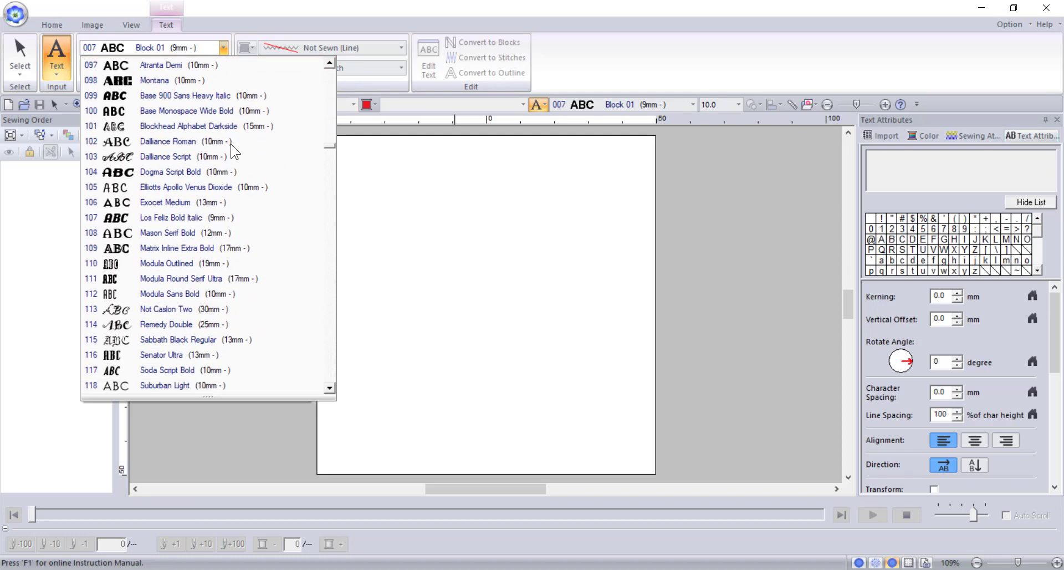
{"action": "scroll", "coordinate": [232, 149], "scroll_direction": "down", "scroll_amount": 6}
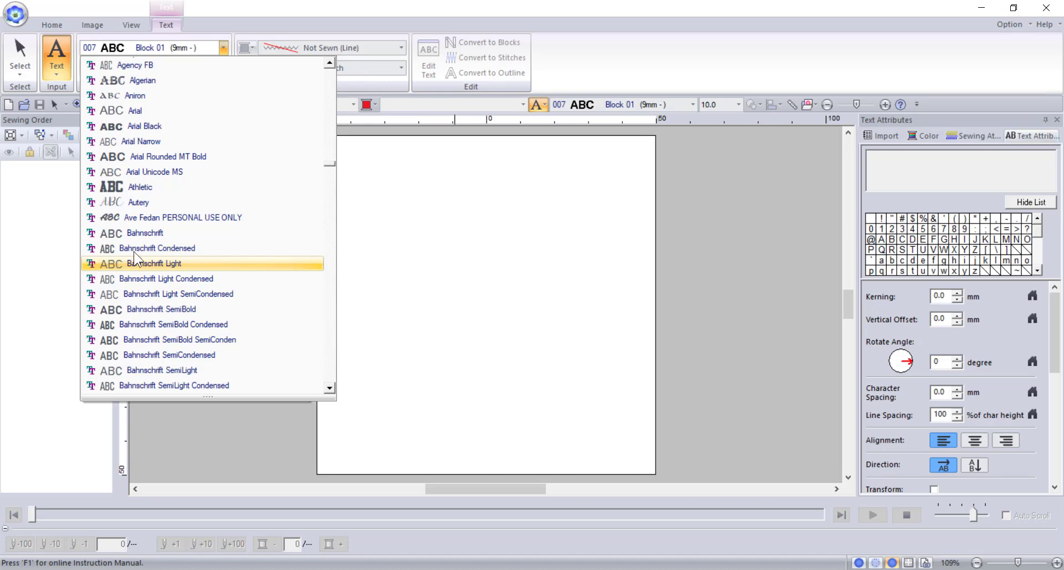
{"action": "left_click_drag", "start_coordinate": [330, 165], "coordinate": [331, 67]}
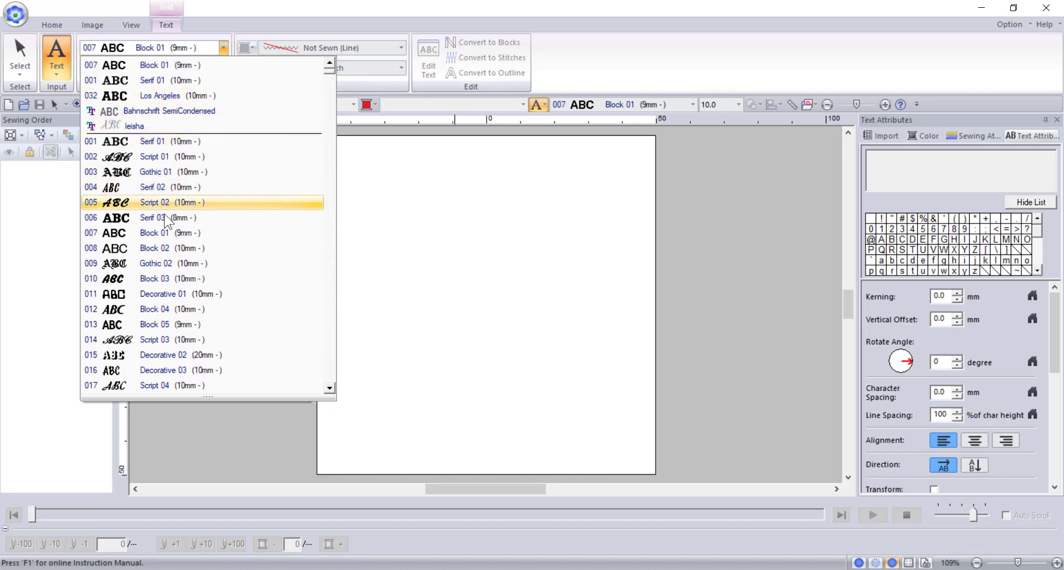
{"action": "left_click", "coordinate": [148, 238]}
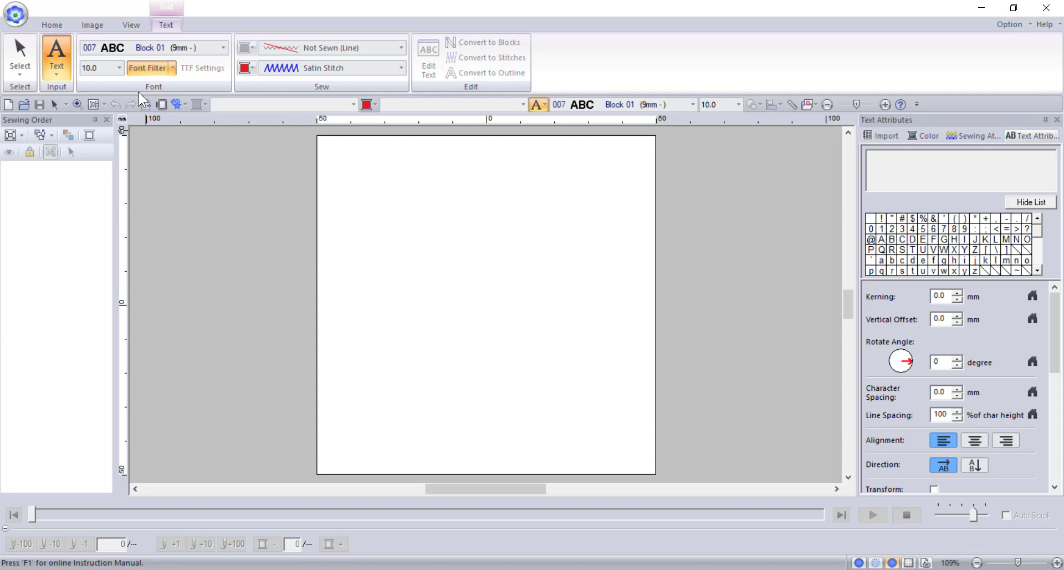
Step: Set the text size to 15.0
{"action": "left_click", "coordinate": [119, 68]}
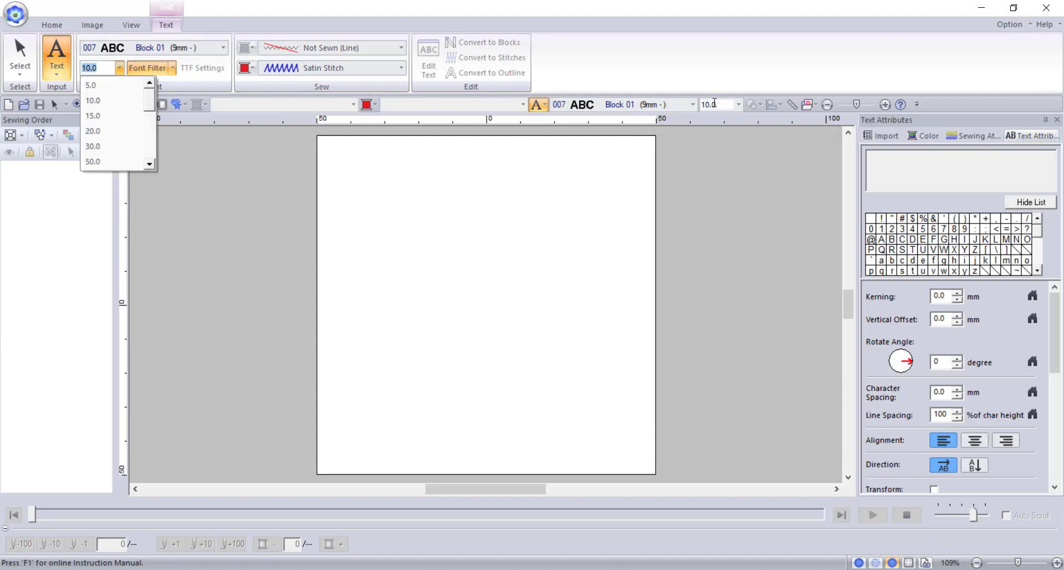
{"action": "left_click", "coordinate": [740, 106]}
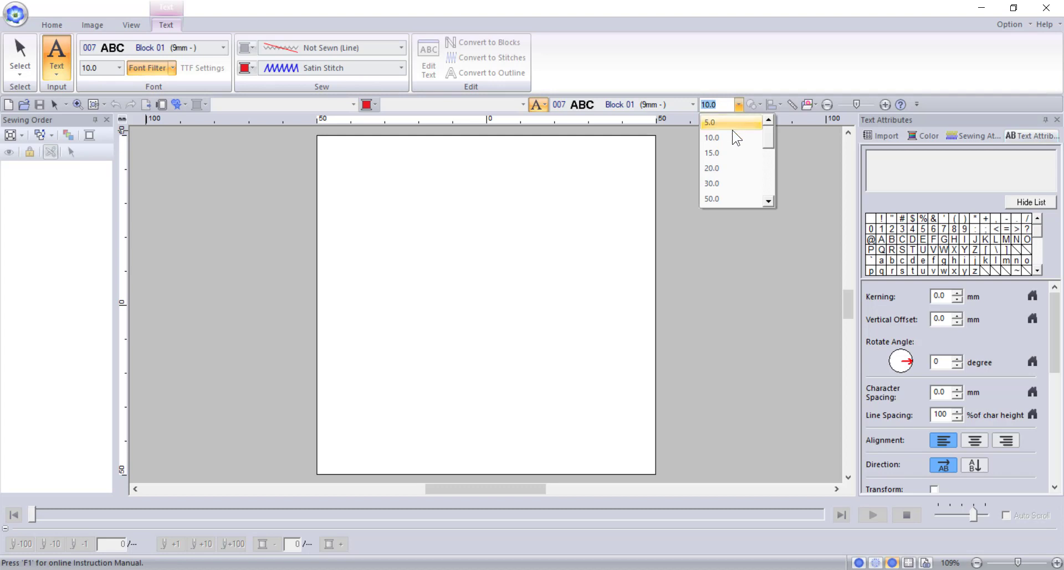
{"action": "left_click", "coordinate": [726, 154]}
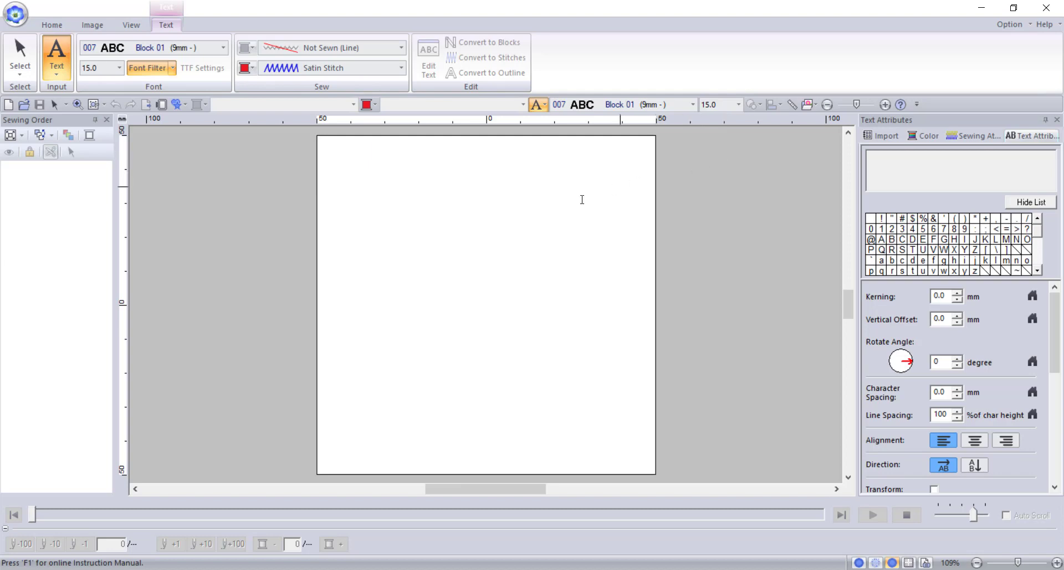
Step: Choose black thread for the text and keep Satin Stitch as the stitch type
{"action": "left_click", "coordinate": [376, 107]}
{"action": "left_click", "coordinate": [252, 69]}
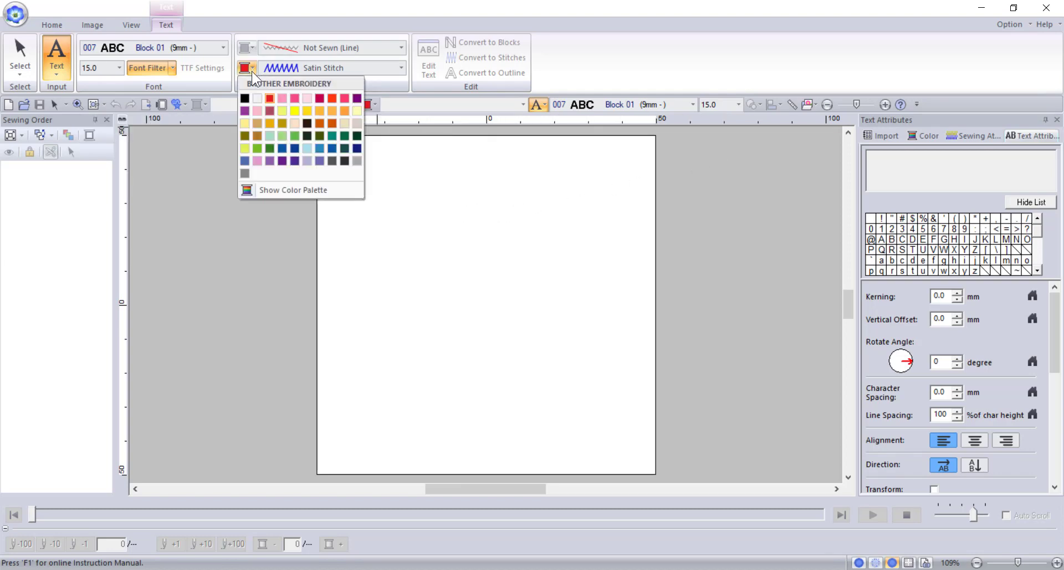
{"action": "left_click", "coordinate": [244, 98]}
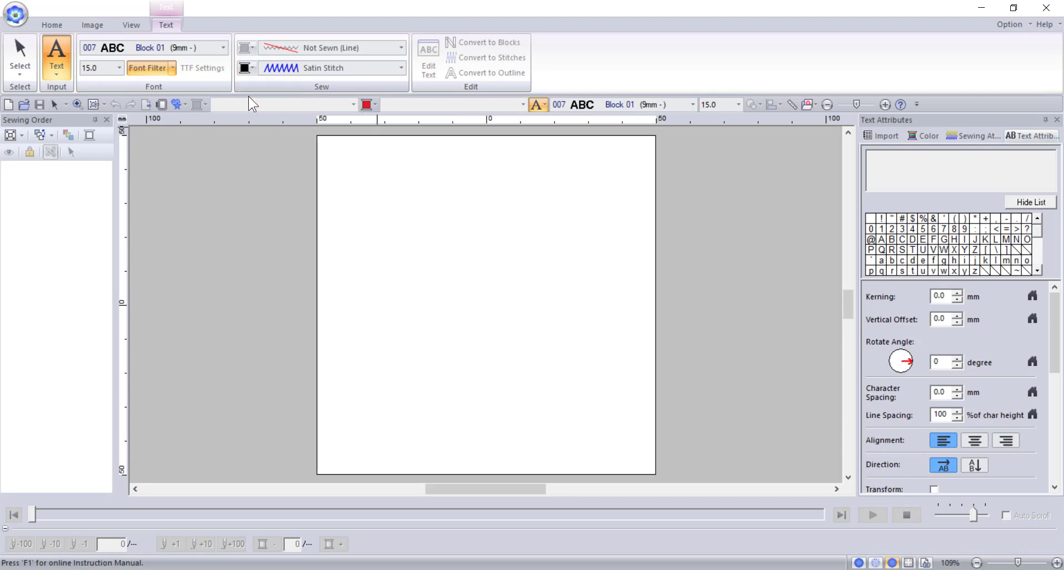
{"action": "left_click", "coordinate": [333, 71]}
{"action": "left_click", "coordinate": [334, 77]}
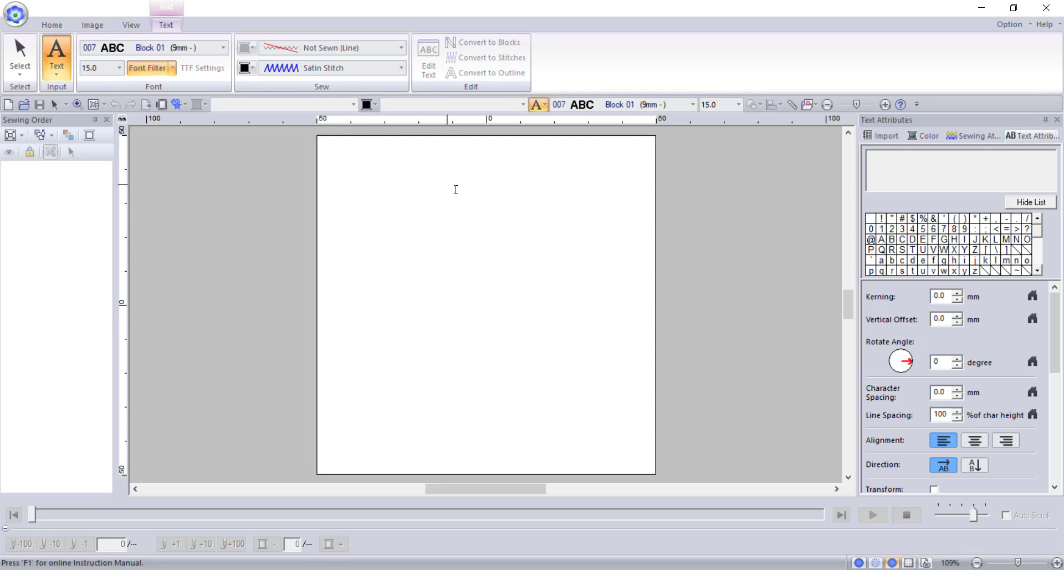
{"action": "key", "text": "Tab"}
Step: Enter 'Hello' near the page top, removing a stray Æ, and commit it as satin text
{"action": "left_click", "coordinate": [464, 202]}
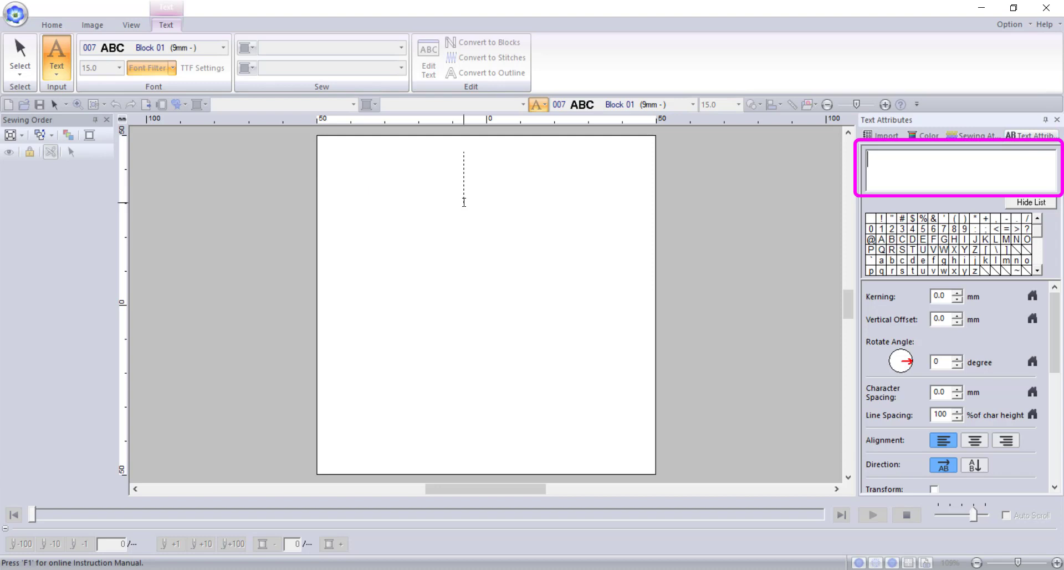
{"action": "type", "text": "Hello"}
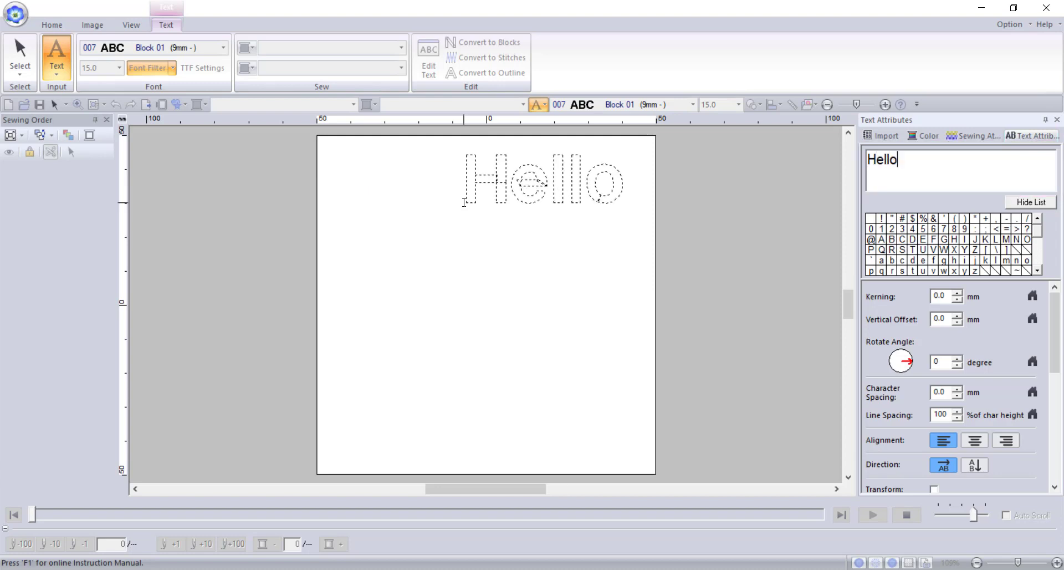
{"action": "scroll", "coordinate": [1045, 254], "scroll_direction": "down", "scroll_amount": 2}
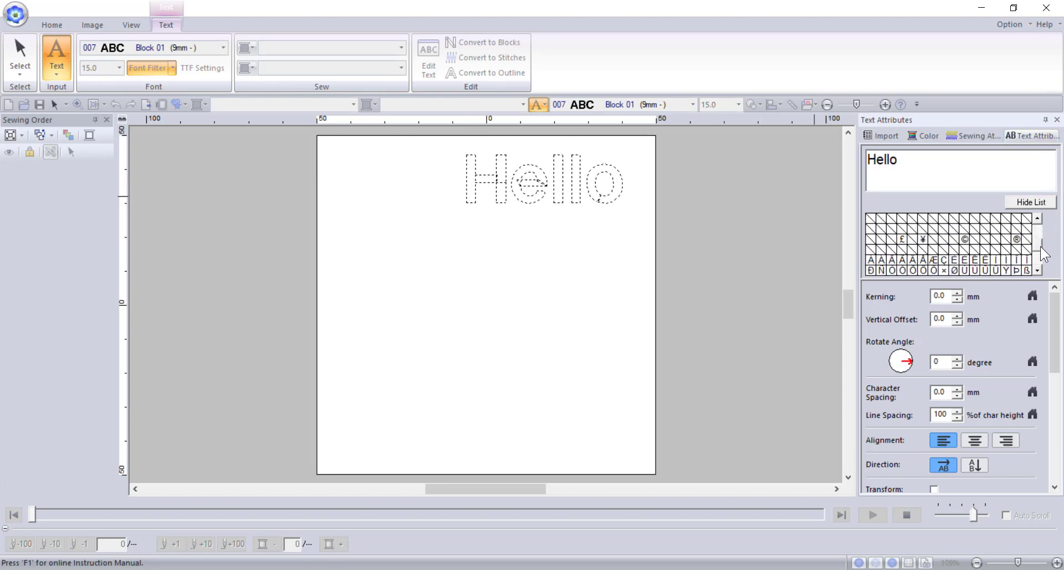
{"action": "scroll", "coordinate": [1041, 247], "scroll_direction": "down", "scroll_amount": 1}
{"action": "scroll", "coordinate": [1039, 250], "scroll_direction": "down", "scroll_amount": 1}
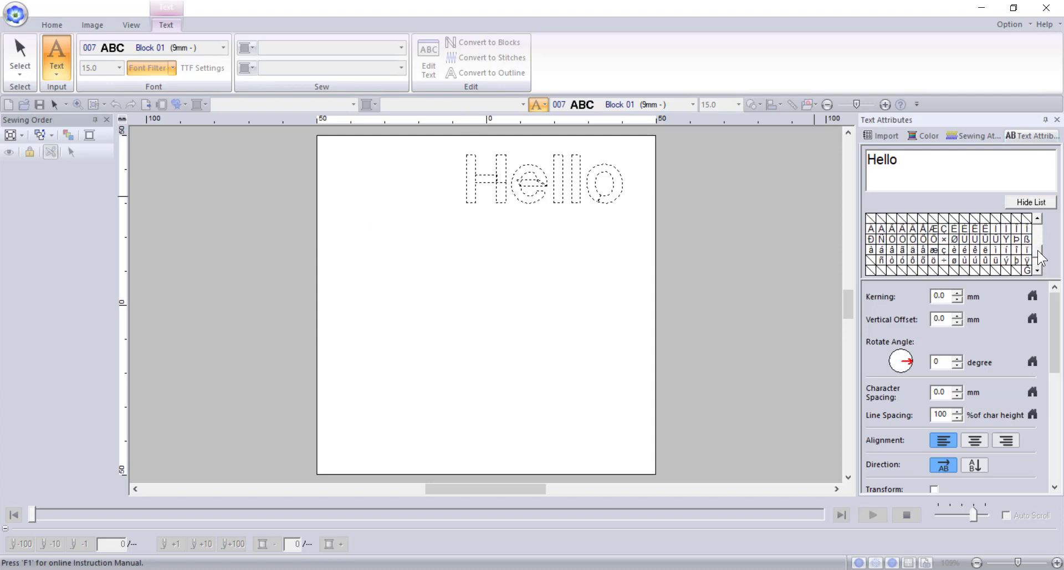
{"action": "left_click", "coordinate": [934, 230]}
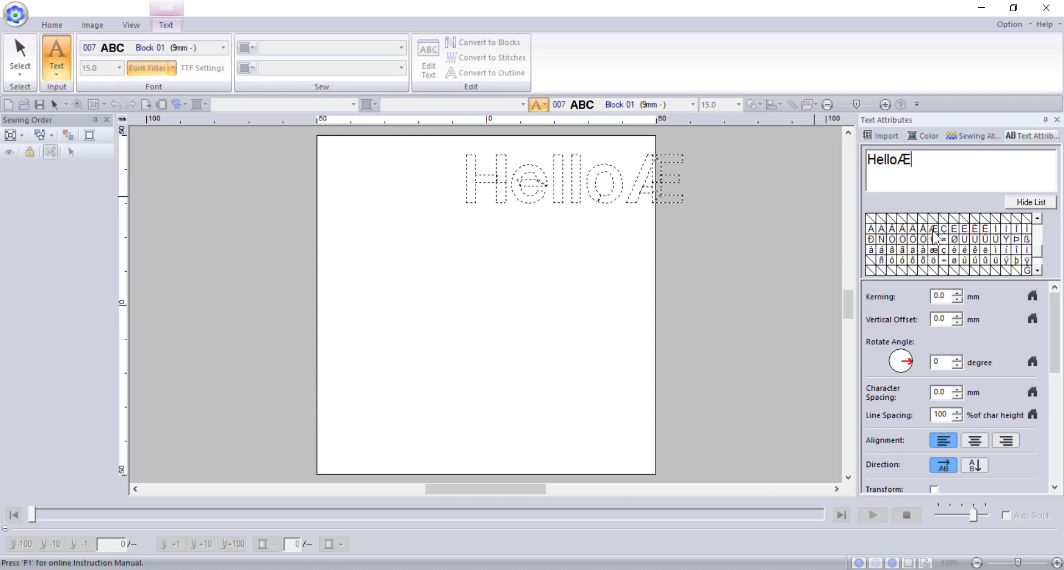
{"action": "key", "text": "BackSpace"}
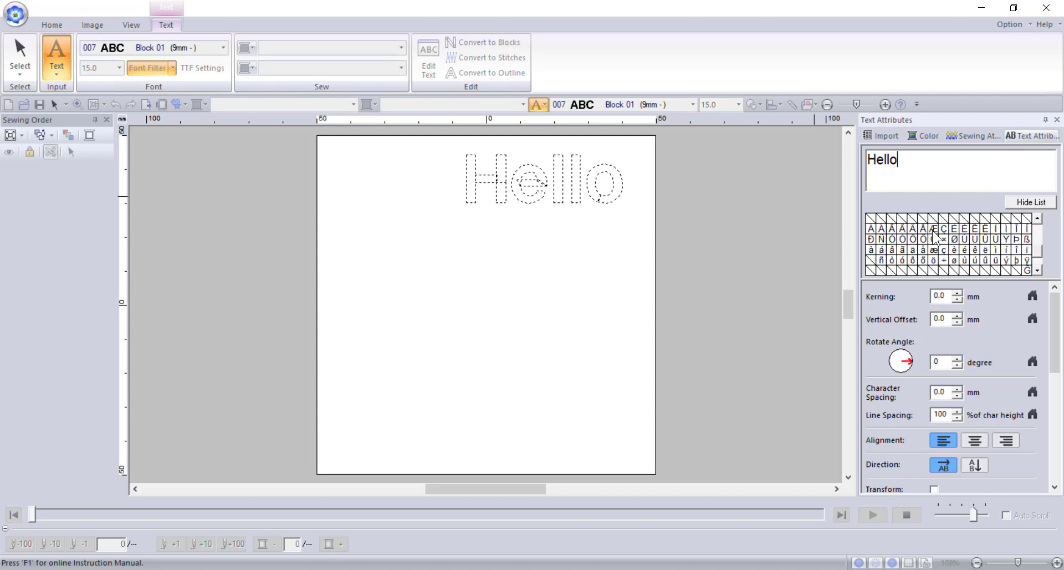
{"action": "key", "text": "Return"}
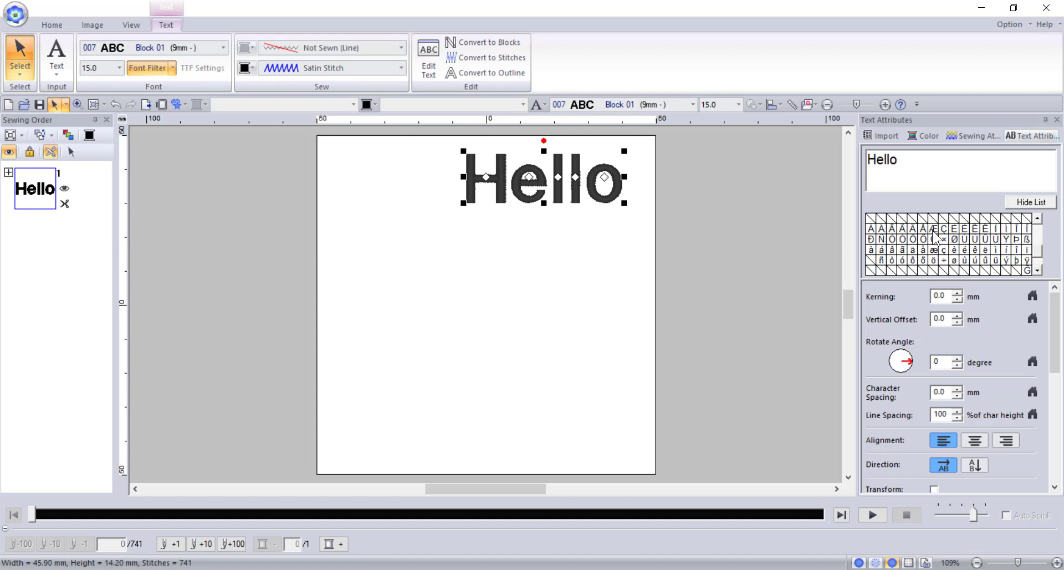
{"action": "left_click", "coordinate": [903, 161]}
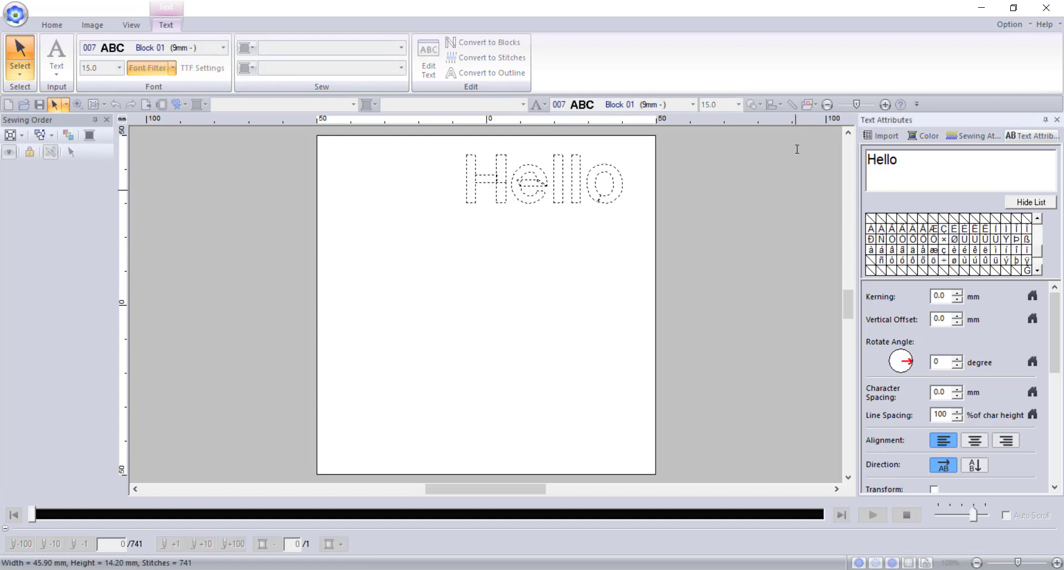
{"action": "left_click", "coordinate": [460, 72]}
{"action": "left_click", "coordinate": [424, 61]}
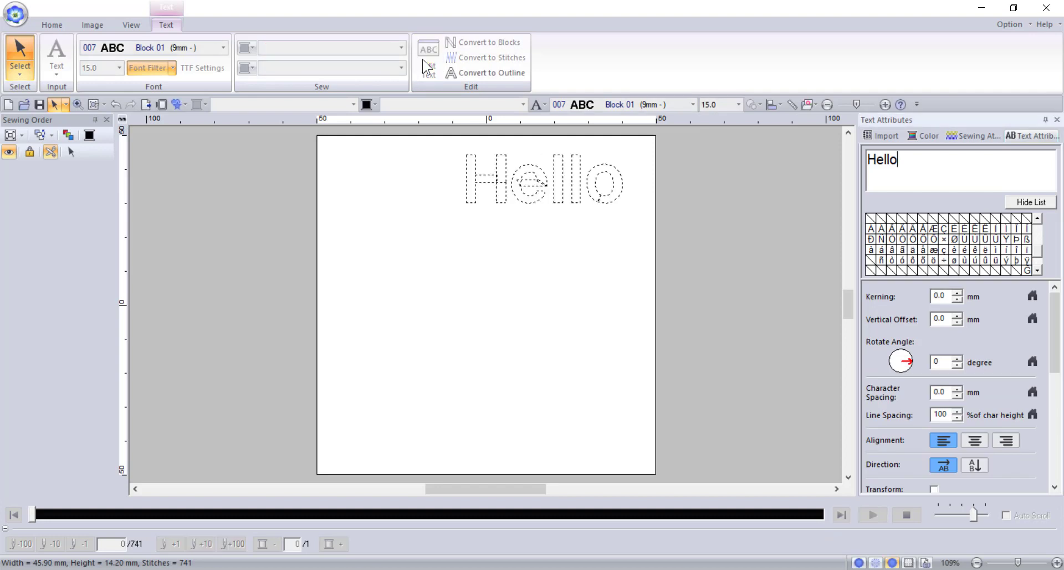
{"action": "left_click", "coordinate": [427, 62]}
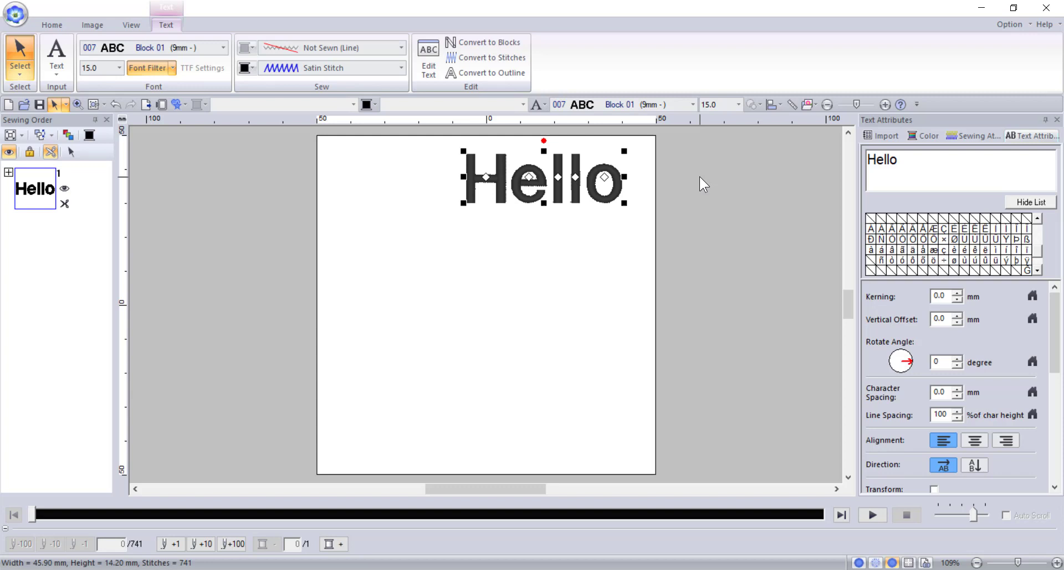
Step: Type 'world' below Hello with the Text tool and drag it larger to size 28.0
{"action": "left_click", "coordinate": [539, 103]}
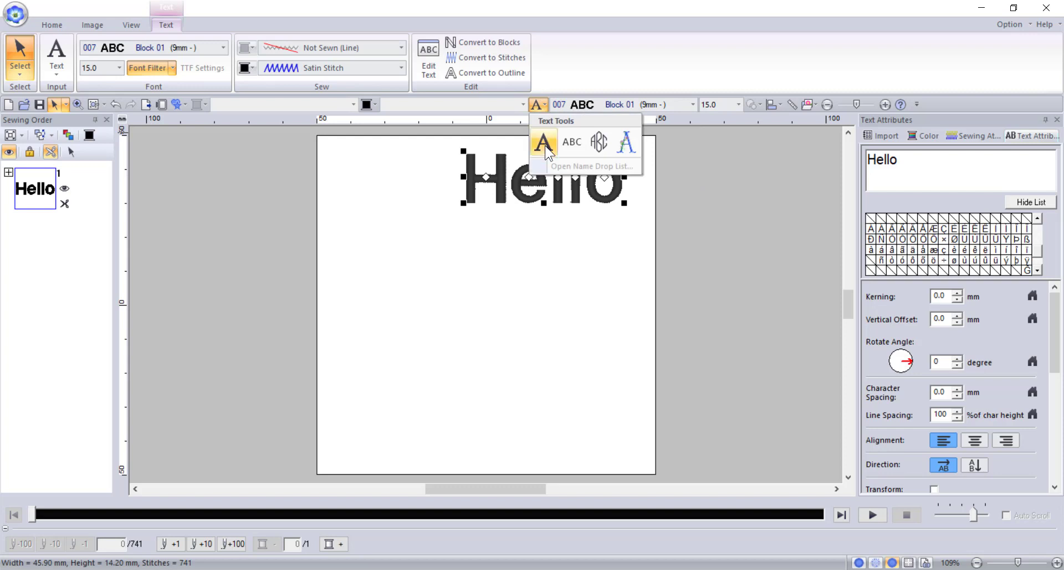
{"action": "left_click", "coordinate": [544, 145]}
{"action": "left_click", "coordinate": [494, 261]}
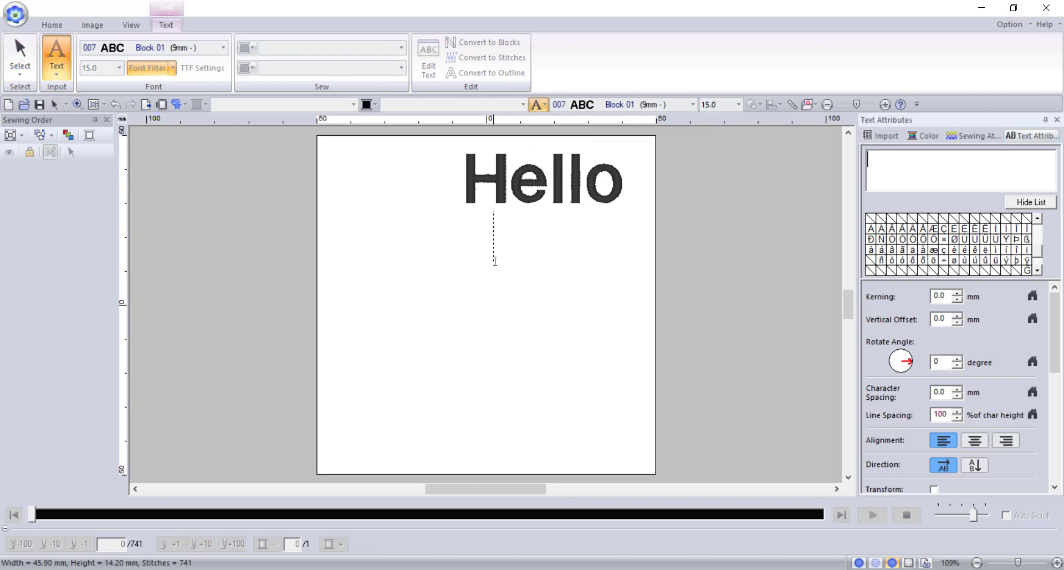
{"action": "type", "text": "world"}
{"action": "key", "text": "Return"}
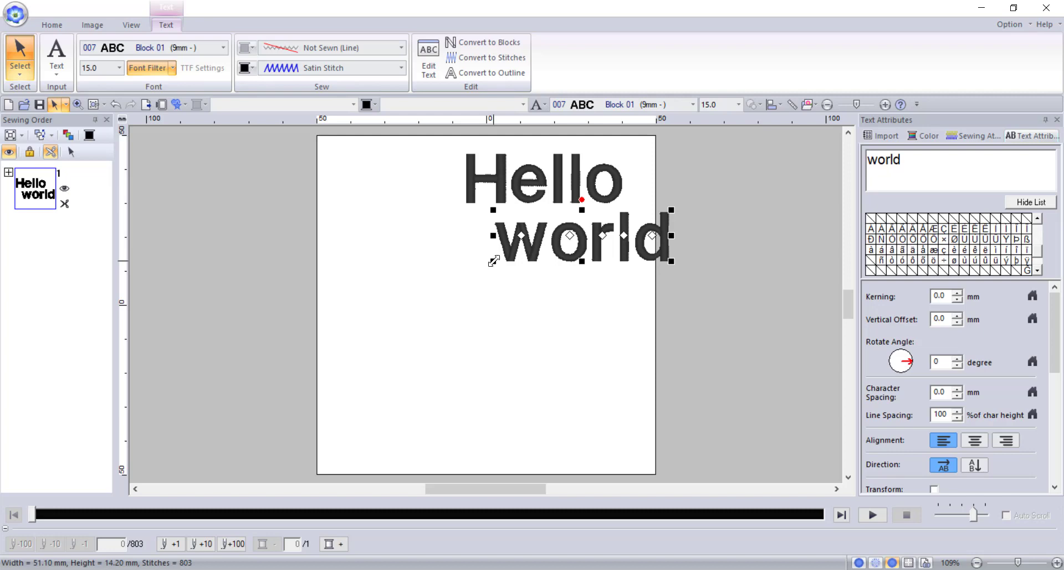
{"action": "left_click_drag", "start_coordinate": [494, 261], "coordinate": [339, 340]}
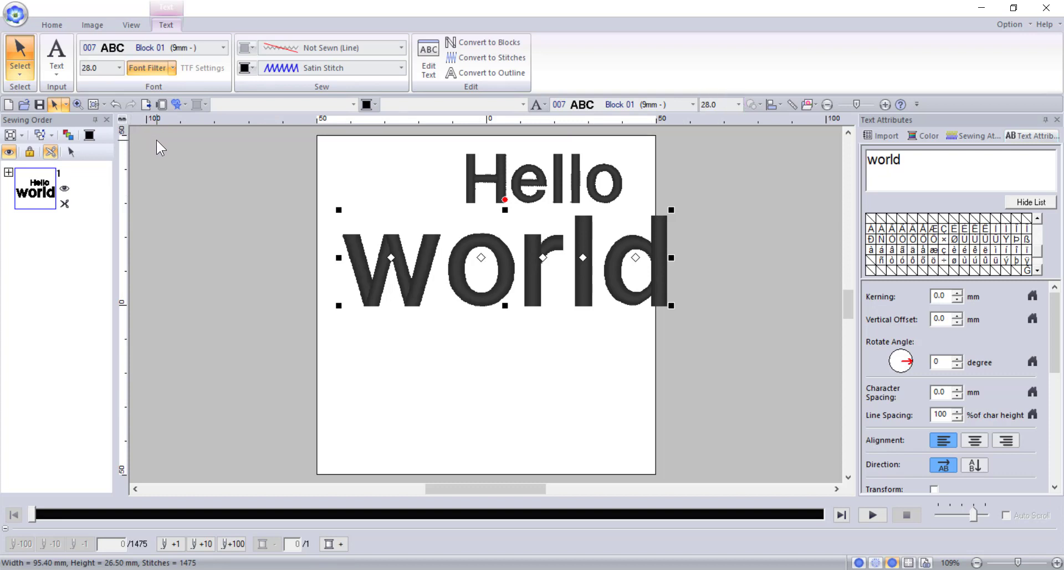
{"action": "left_click", "coordinate": [52, 28]}
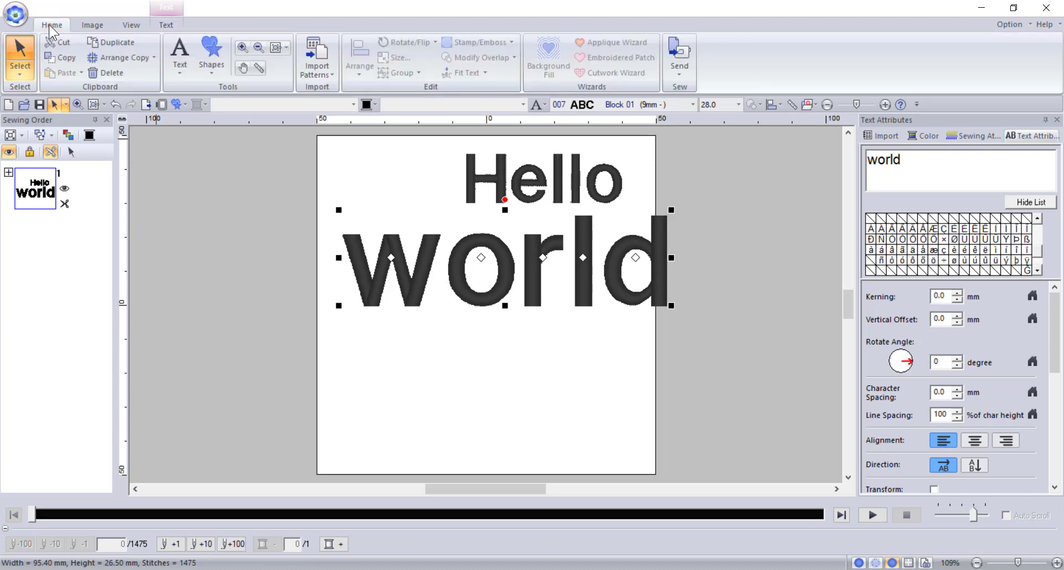
{"action": "left_click", "coordinate": [398, 58]}
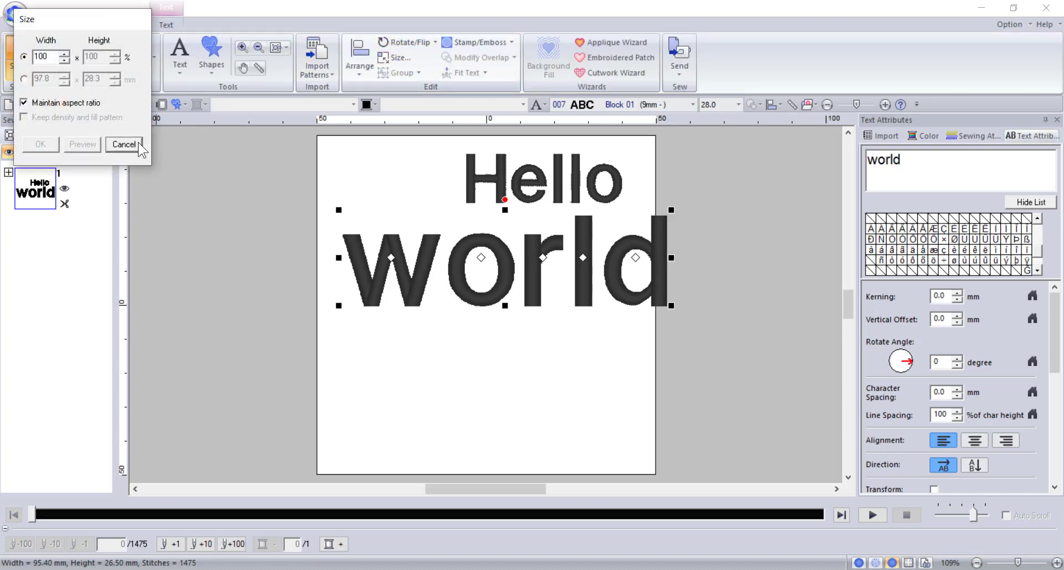
{"action": "left_click", "coordinate": [124, 144]}
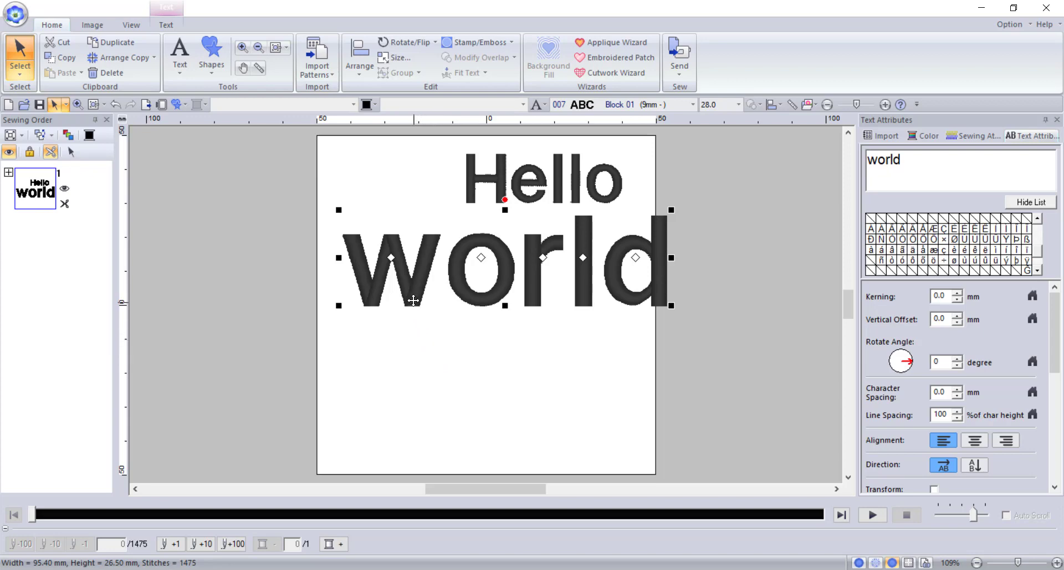
Step: Drag 'world' lower and centre it vertically in the hoop with Ctrl+M
{"action": "left_click_drag", "start_coordinate": [411, 290], "coordinate": [396, 444]}
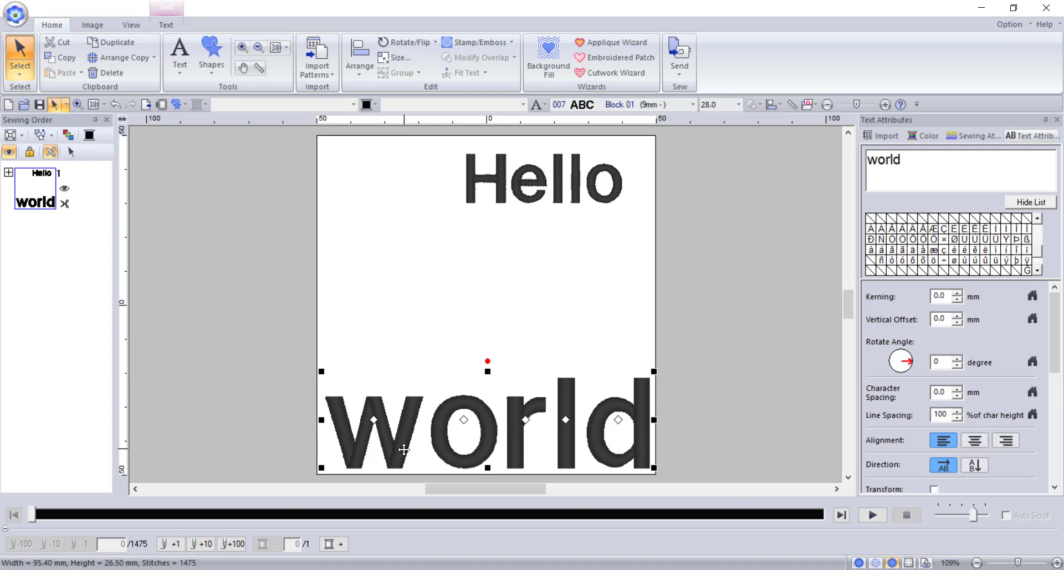
{"action": "key", "text": "ctrl+m"}
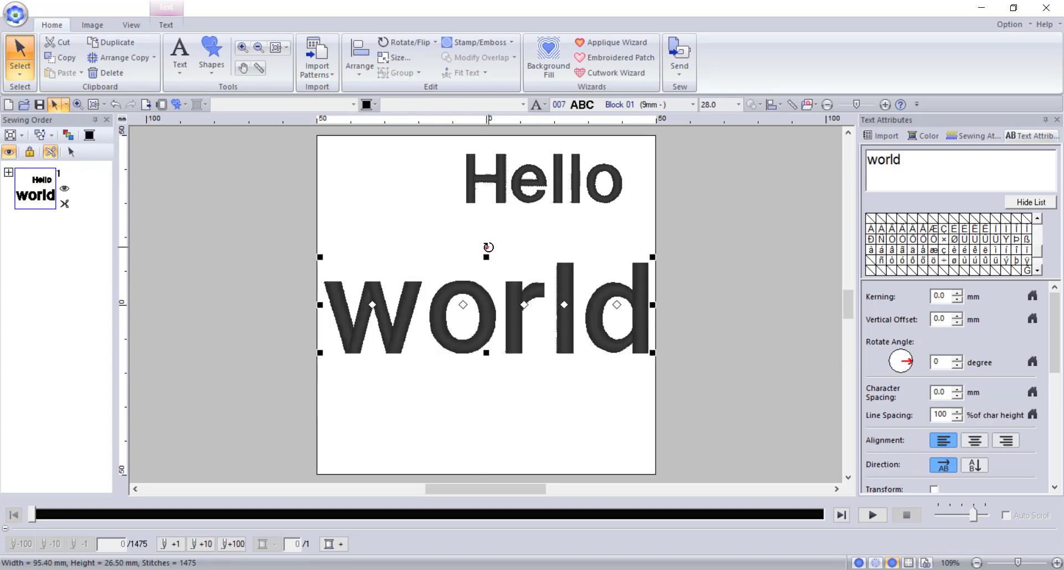
{"action": "left_click_drag", "start_coordinate": [487, 246], "coordinate": [542, 304]}
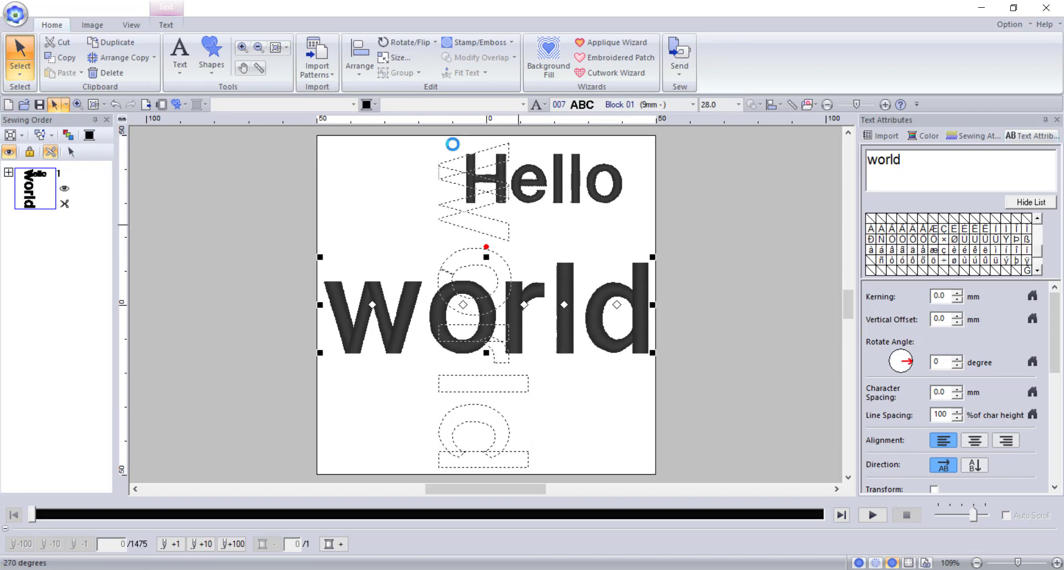
{"action": "left_click", "coordinate": [399, 34]}
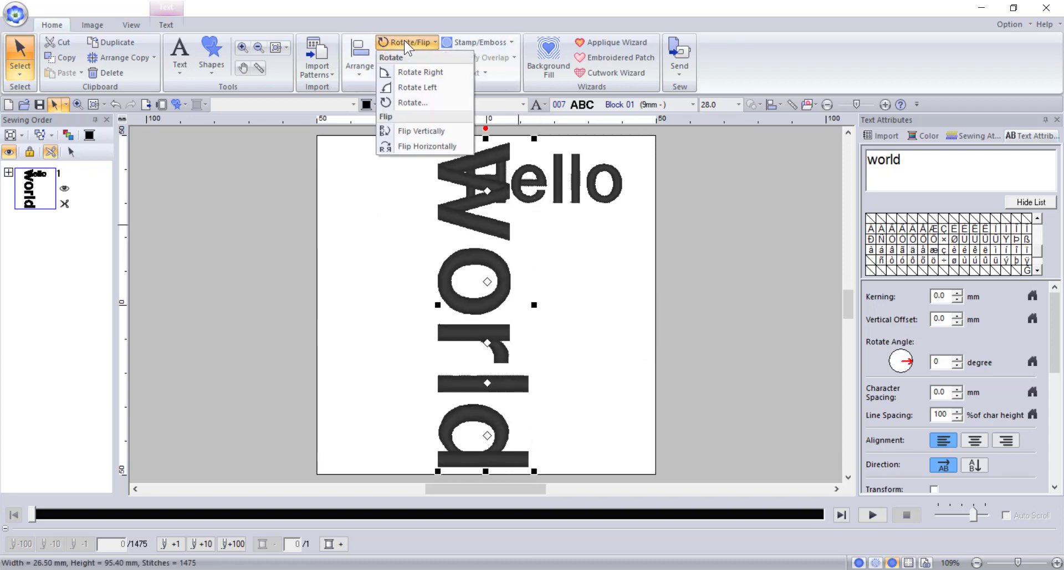
{"action": "left_click", "coordinate": [404, 87]}
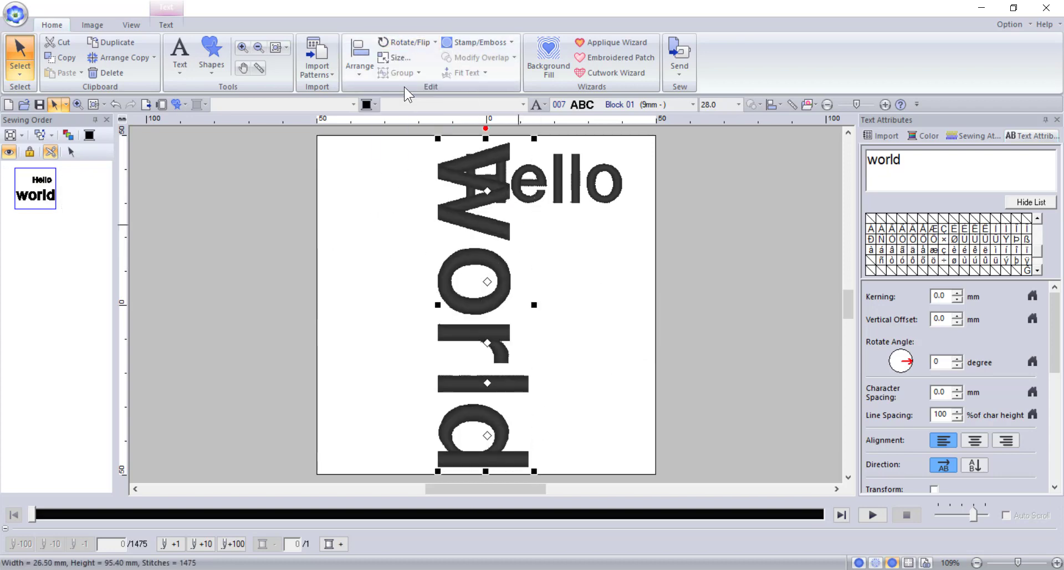
{"action": "left_click", "coordinate": [411, 50]}
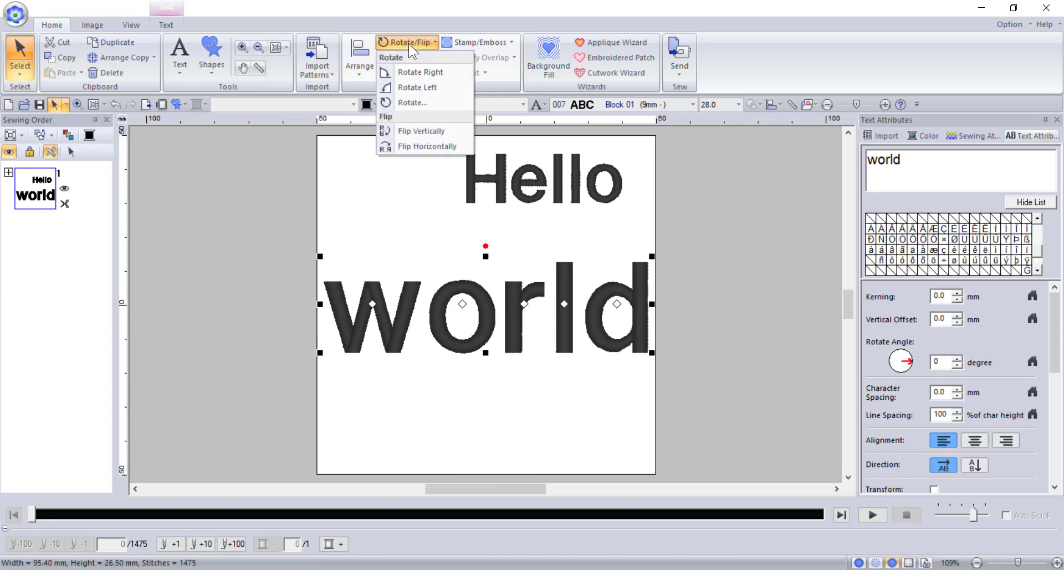
{"action": "left_click", "coordinate": [430, 132]}
{"action": "left_click", "coordinate": [411, 42]}
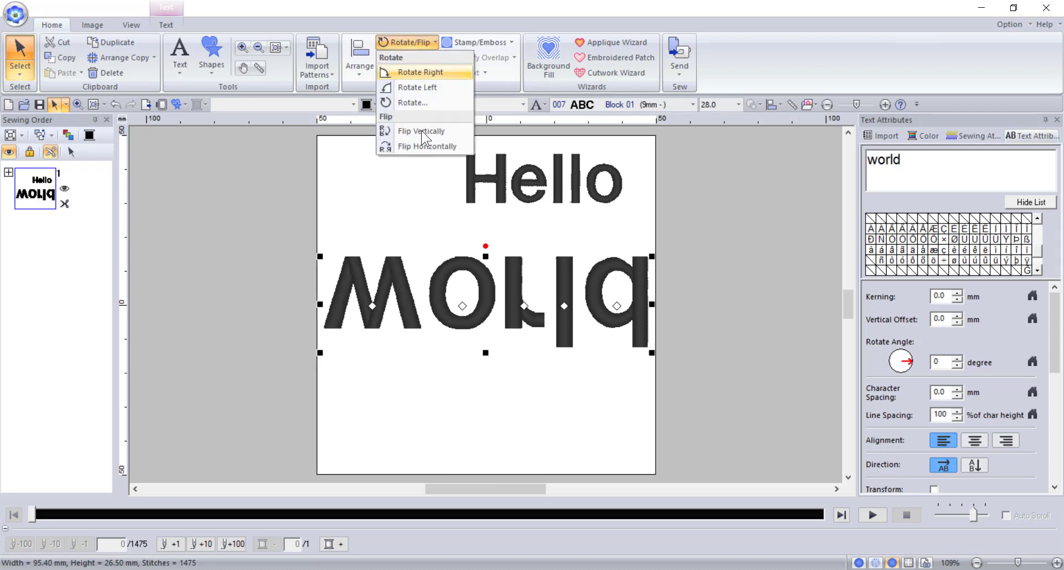
{"action": "left_click", "coordinate": [424, 146]}
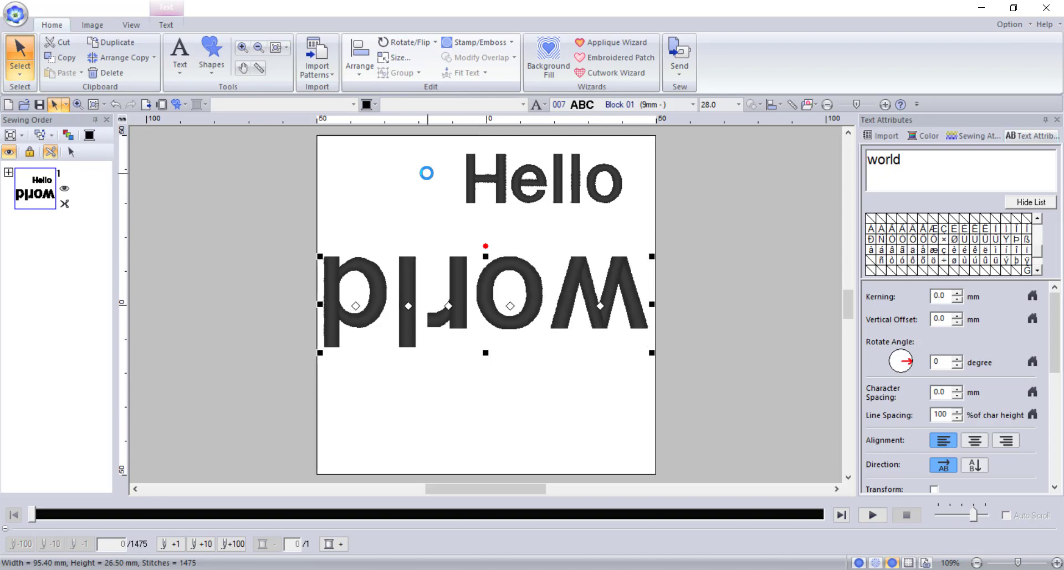
{"action": "key", "text": "ctrl+h"}
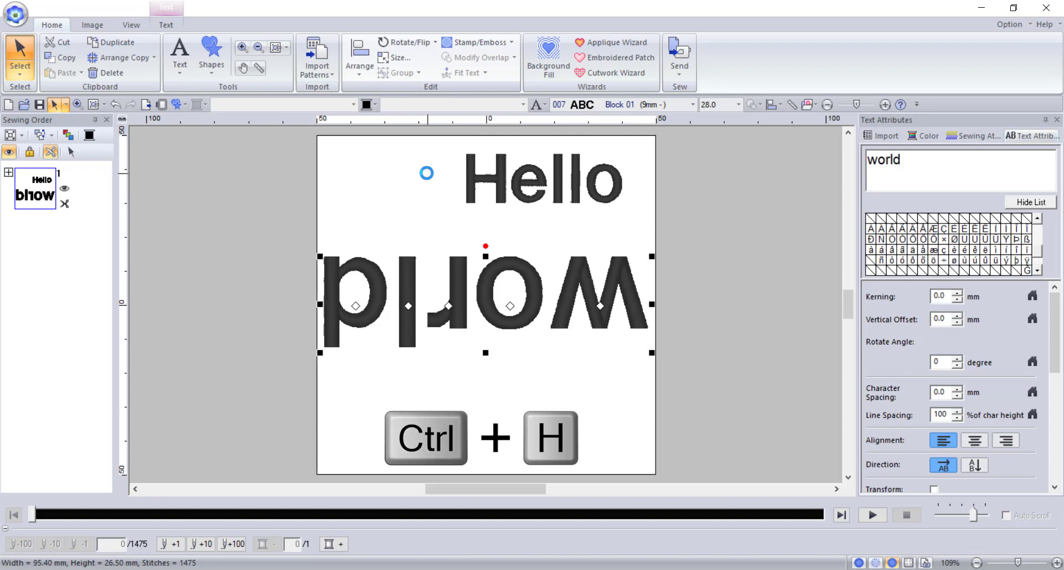
{"action": "key", "text": "ctrl+j"}
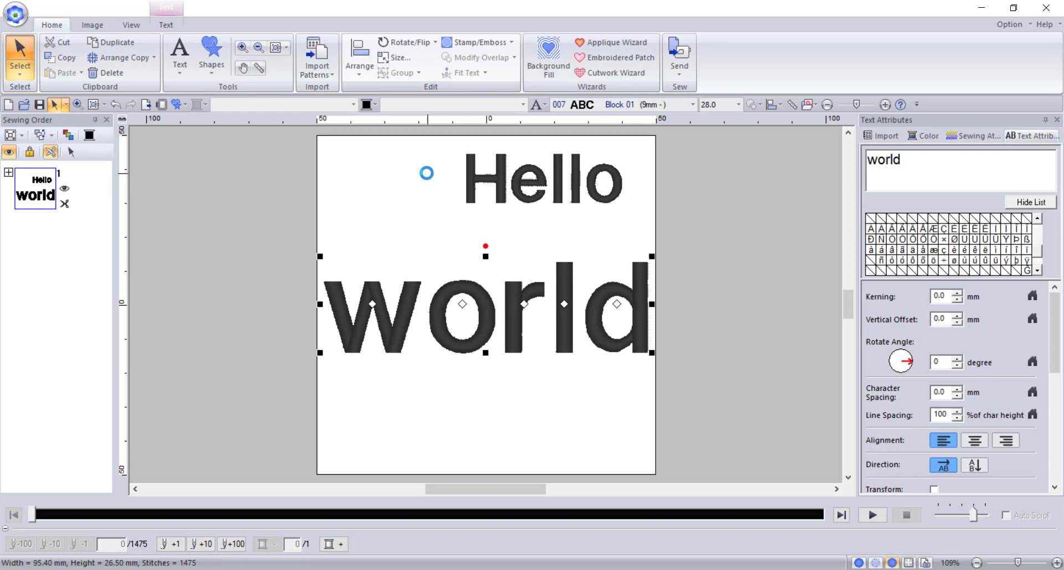
Step: Select the 'o' of world, shift it 4.5 mm right and 4.5 mm down, and tilt it slightly
{"action": "left_click", "coordinate": [464, 305]}
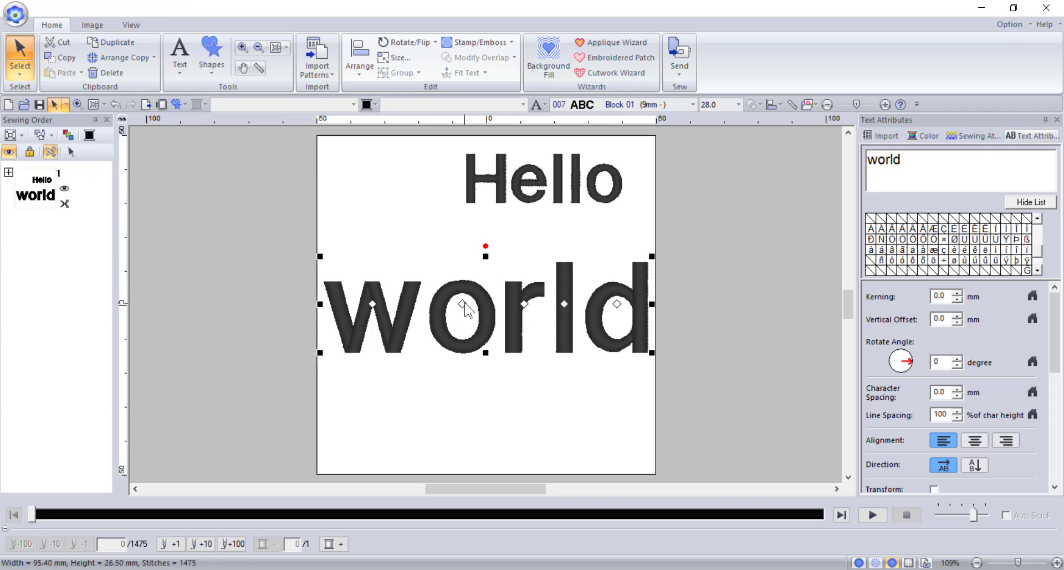
{"action": "left_click", "coordinate": [463, 305]}
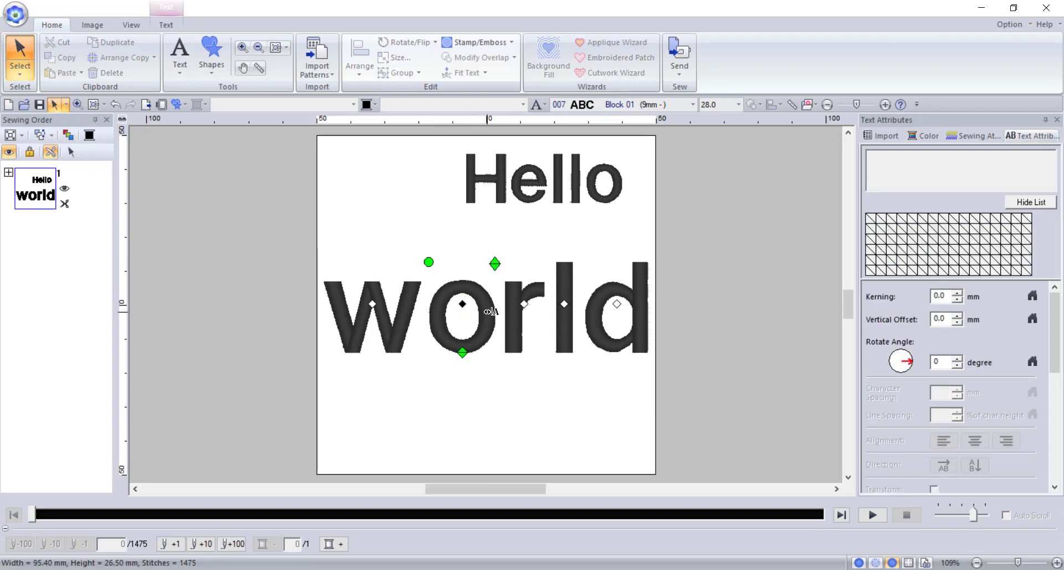
{"action": "left_click_drag", "start_coordinate": [495, 264], "coordinate": [538, 244]}
{"action": "left_click_drag", "start_coordinate": [487, 353], "coordinate": [487, 368]}
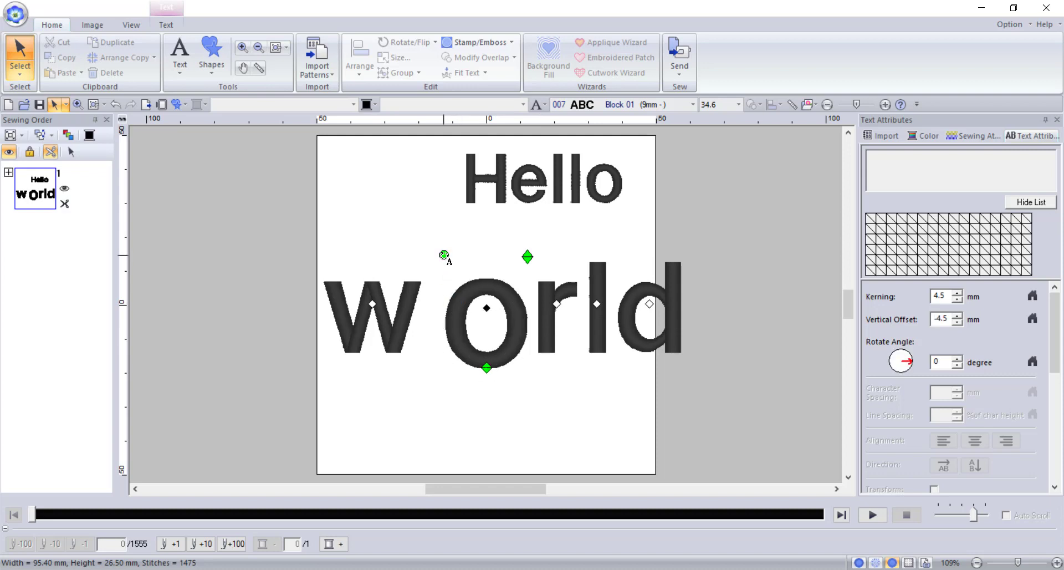
{"action": "left_click_drag", "start_coordinate": [444, 255], "coordinate": [431, 265]}
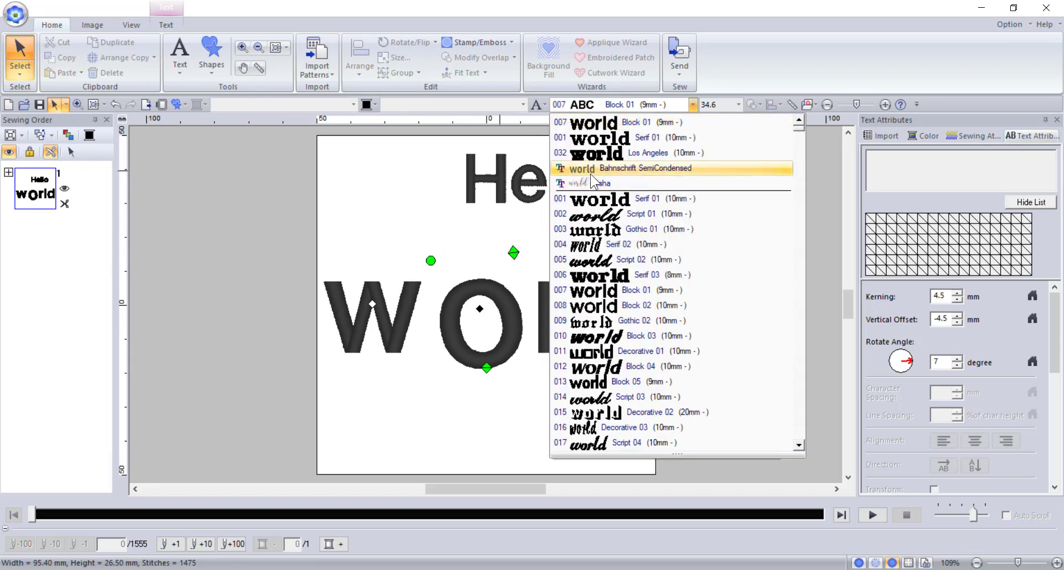
Step: Give the 'o' the Bahnschrift SemiCondensed font and red thread
{"action": "left_click", "coordinate": [594, 172]}
{"action": "left_click", "coordinate": [366, 104]}
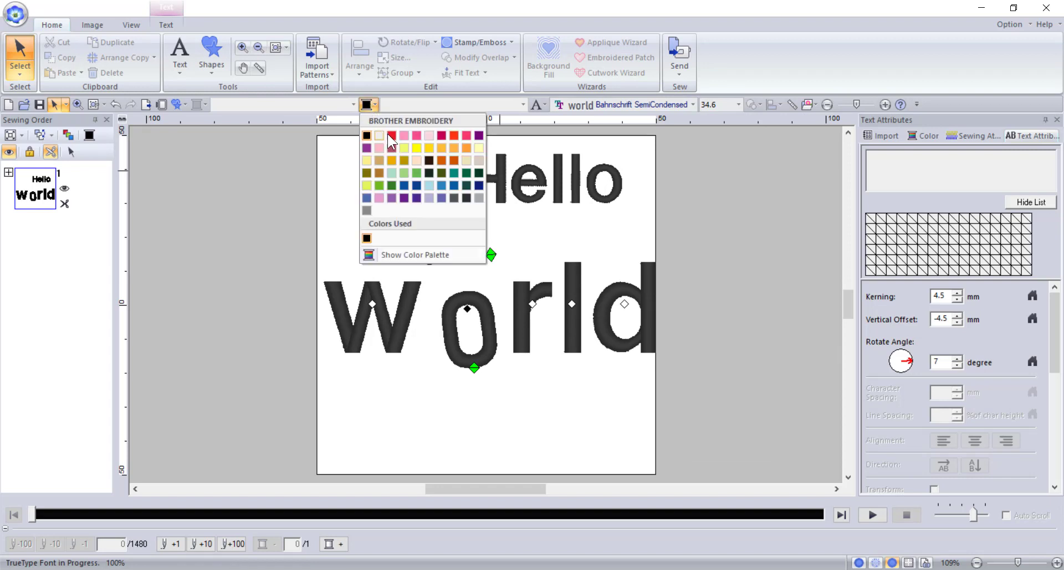
{"action": "left_click", "coordinate": [391, 135]}
{"action": "left_click", "coordinate": [372, 304], "text": "ctrl"}
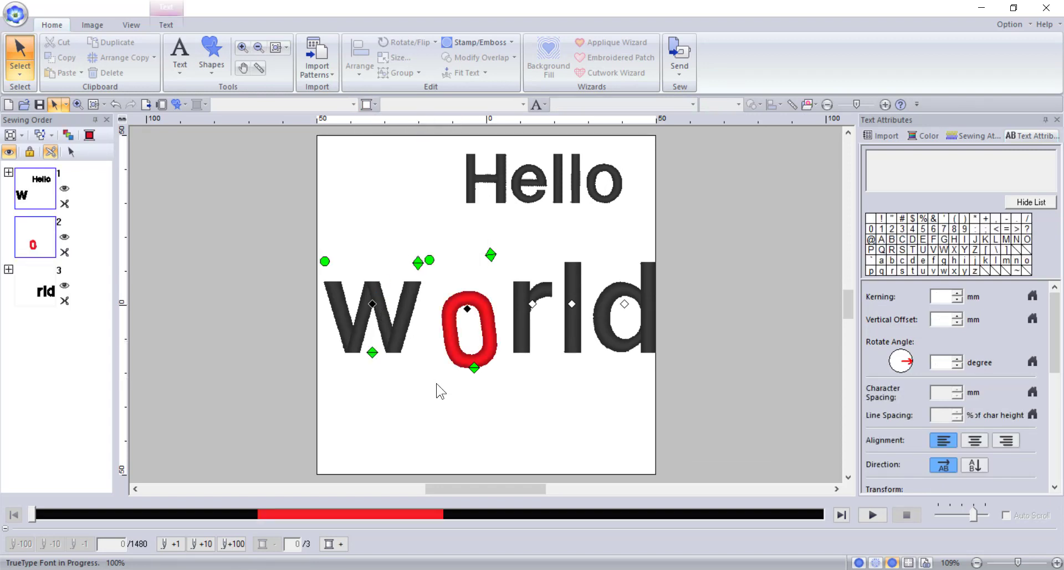
Step: Select the 'Hello' lettering on its own, separate from world
{"action": "left_click", "coordinate": [632, 304]}
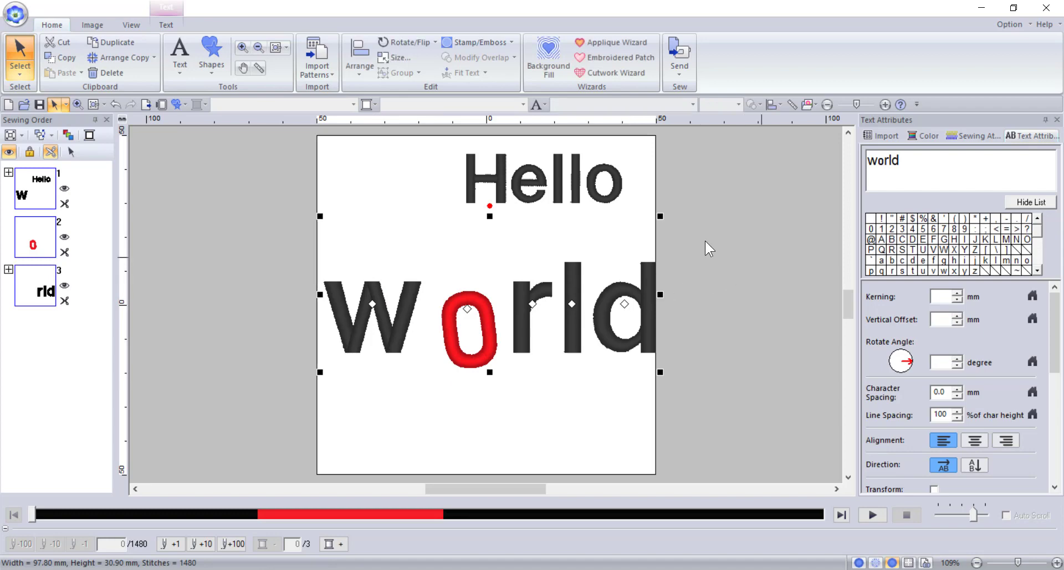
{"action": "left_click", "coordinate": [575, 171]}
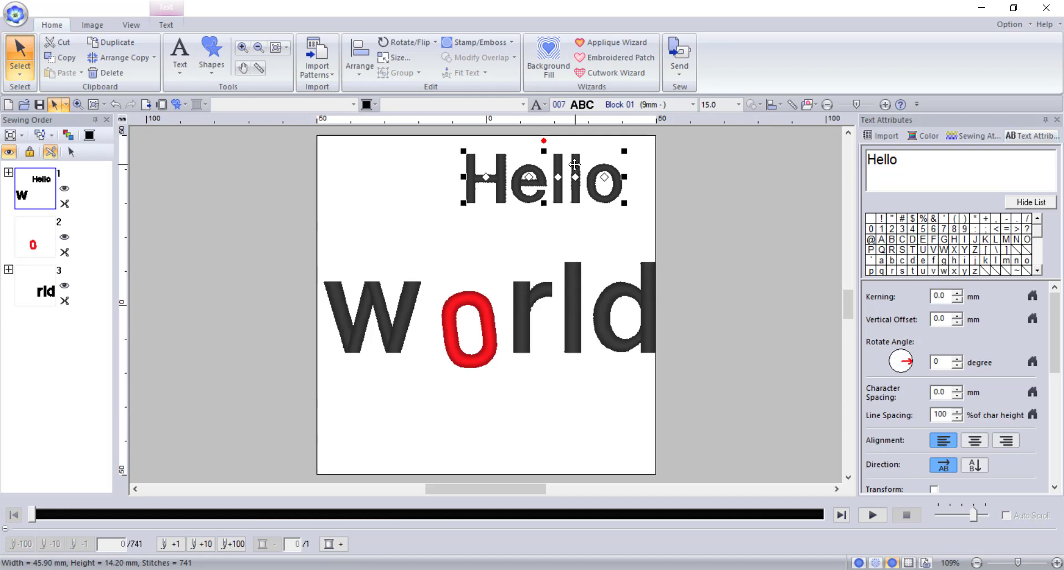
{"action": "left_click", "coordinate": [461, 228]}
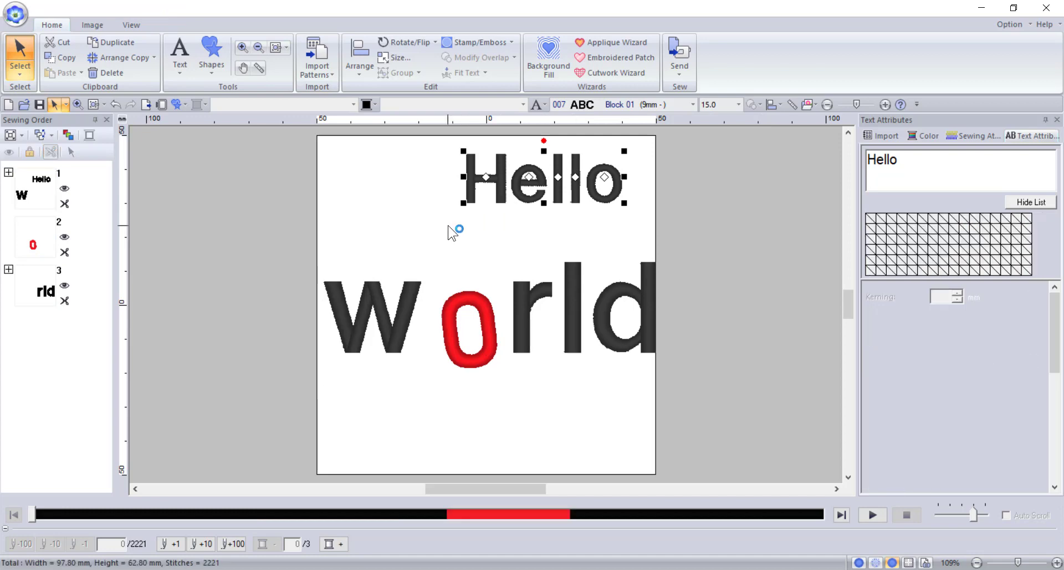
{"action": "left_click_drag", "start_coordinate": [449, 226], "coordinate": [517, 167]}
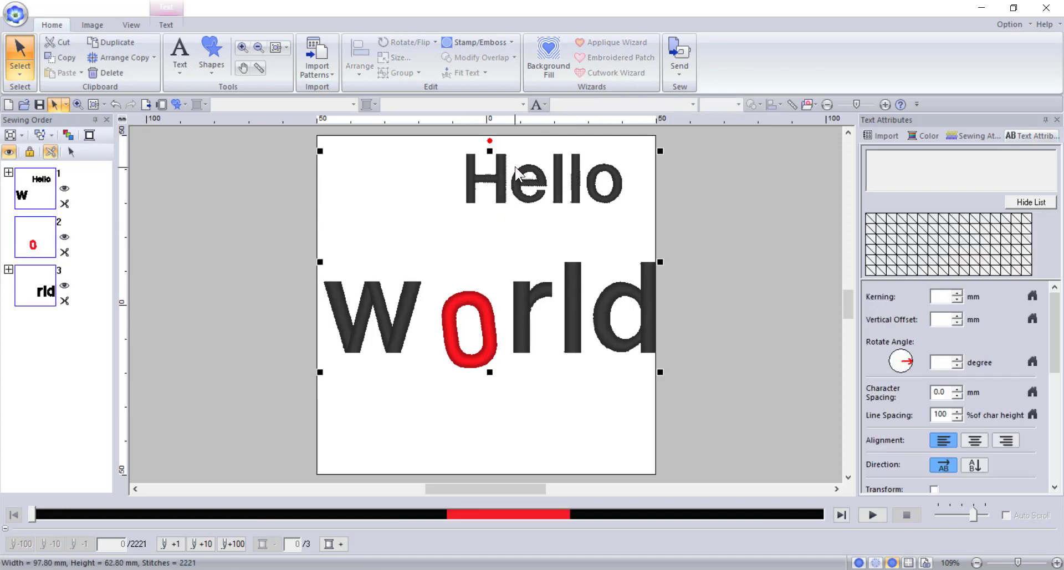
{"action": "left_click", "coordinate": [672, 181]}
{"action": "left_click", "coordinate": [623, 186]}
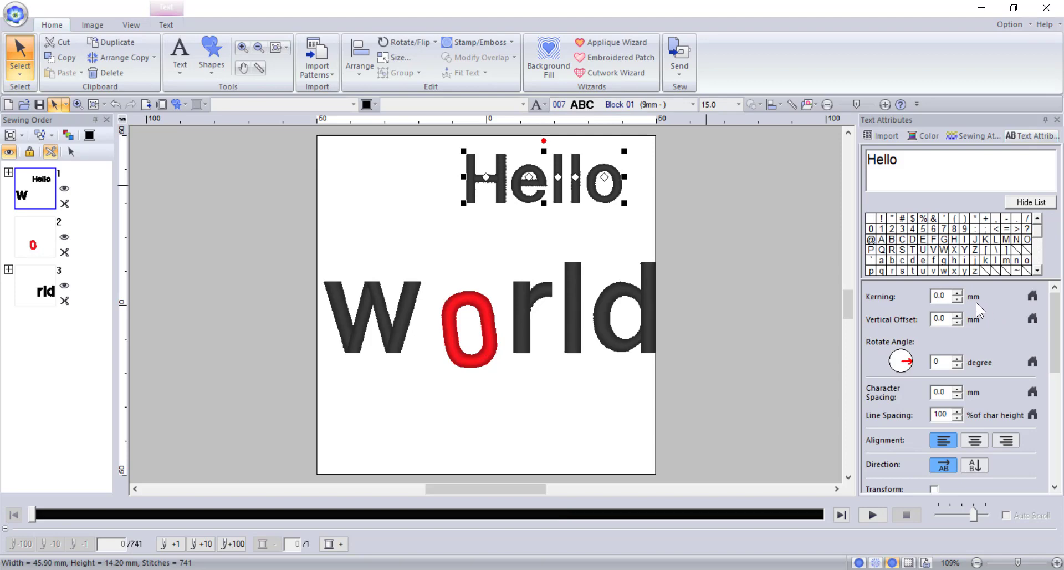
{"action": "left_click", "coordinate": [945, 295]}
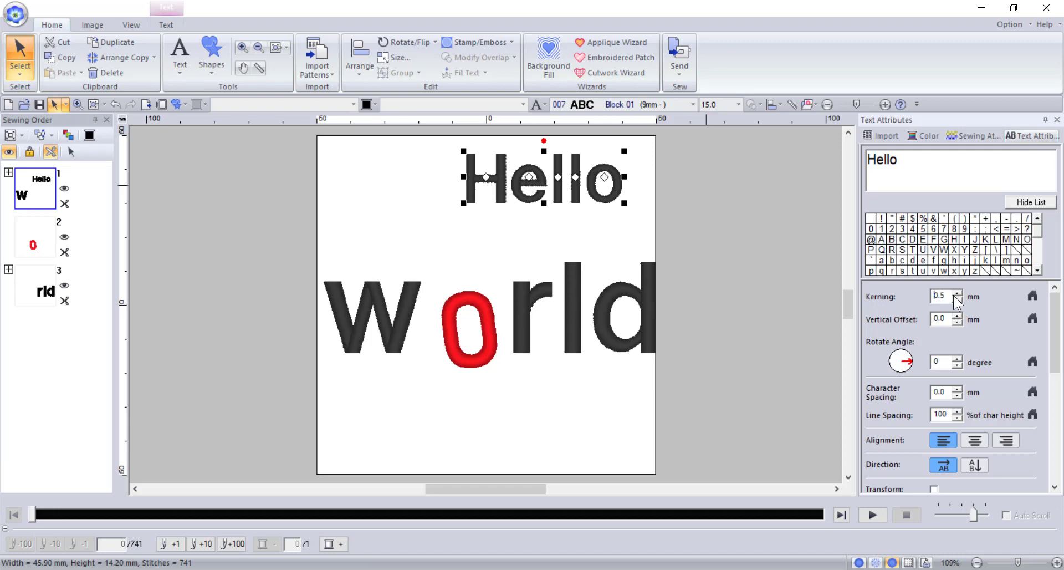
{"action": "key", "text": "Return"}
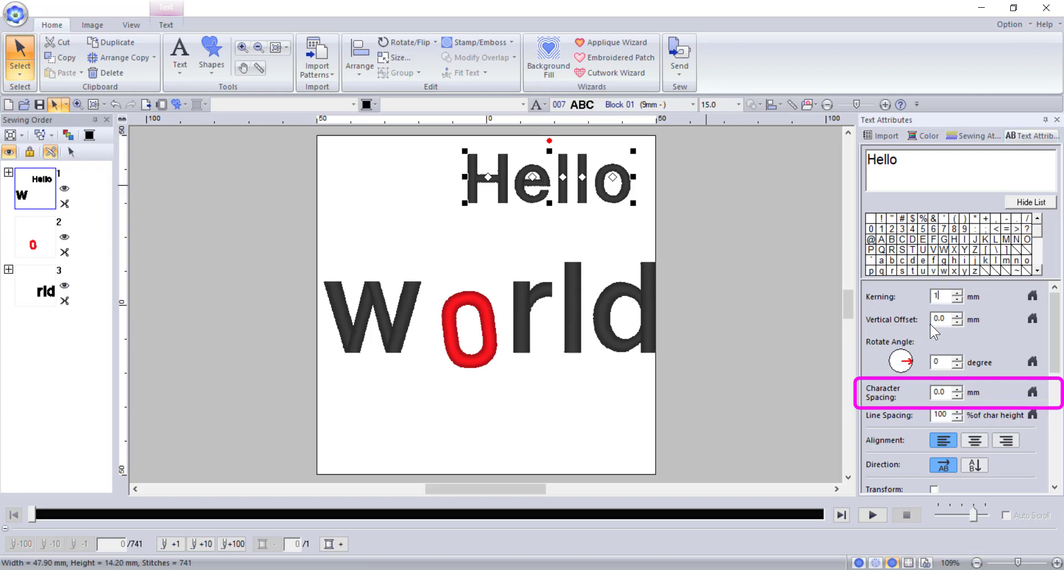
{"action": "key", "text": "Return"}
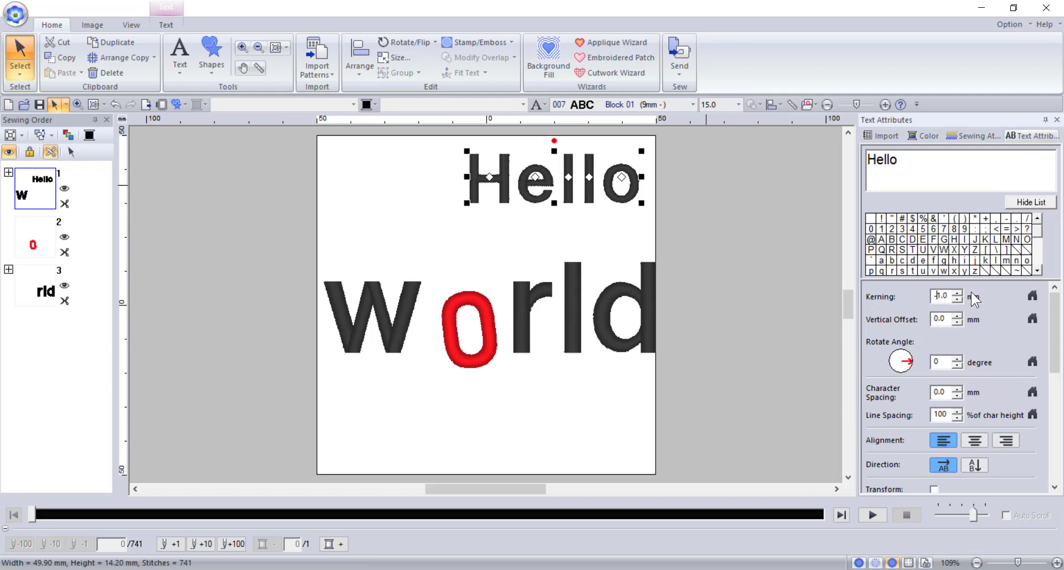
{"action": "type", "text": "-"}
{"action": "key", "text": "Return"}
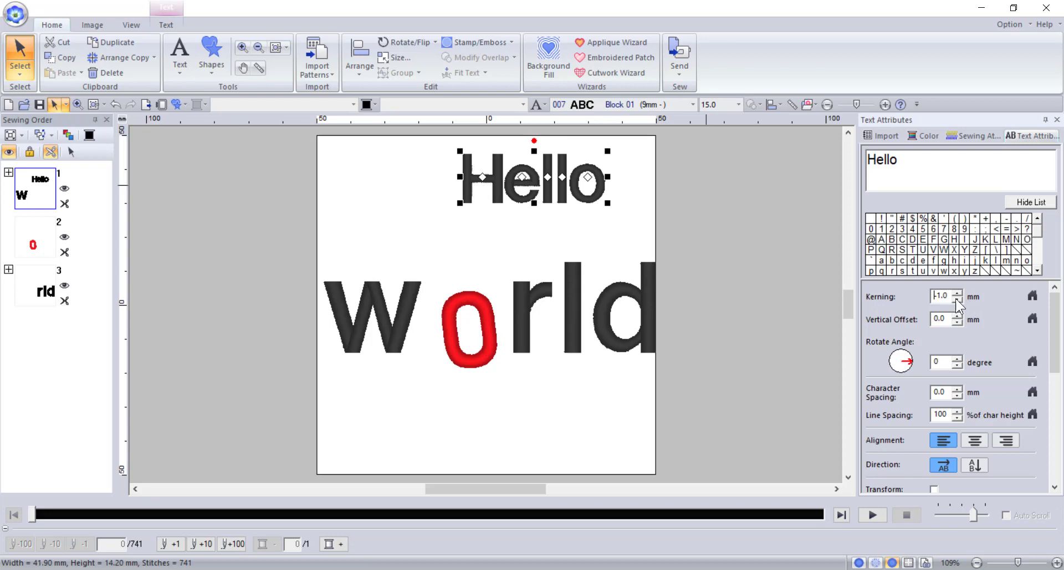
{"action": "left_click", "coordinate": [1032, 295]}
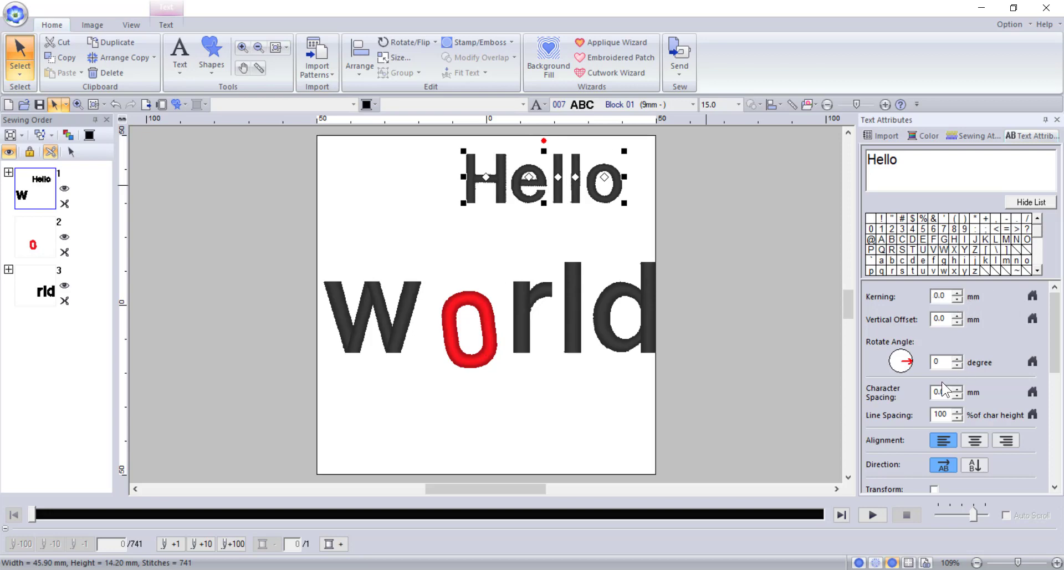
{"action": "left_click_drag", "start_coordinate": [946, 392], "coordinate": [927, 393]}
{"action": "type", "text": "1"}
{"action": "key", "text": "Return"}
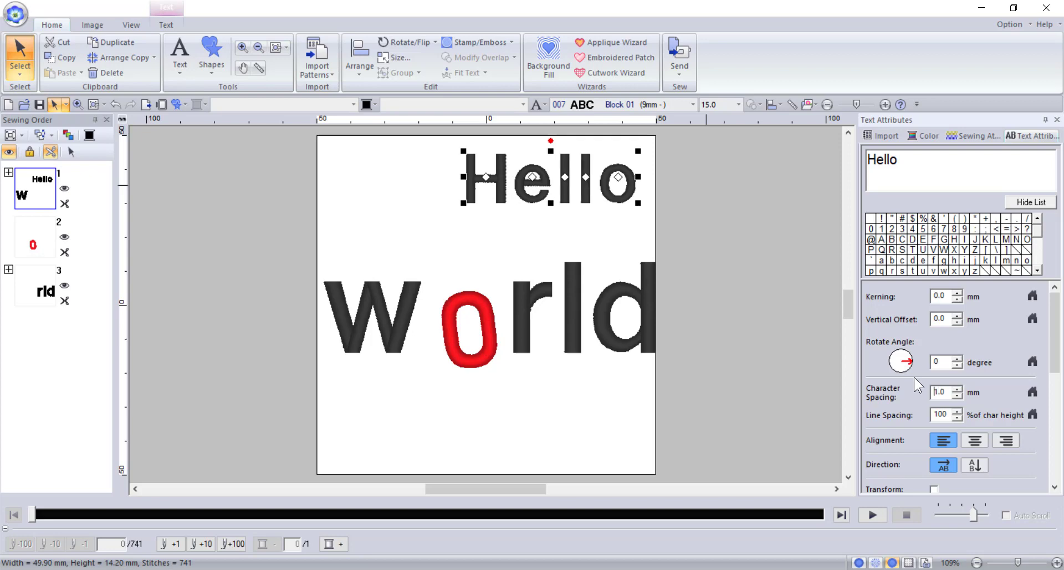
{"action": "left_click", "coordinate": [1032, 392]}
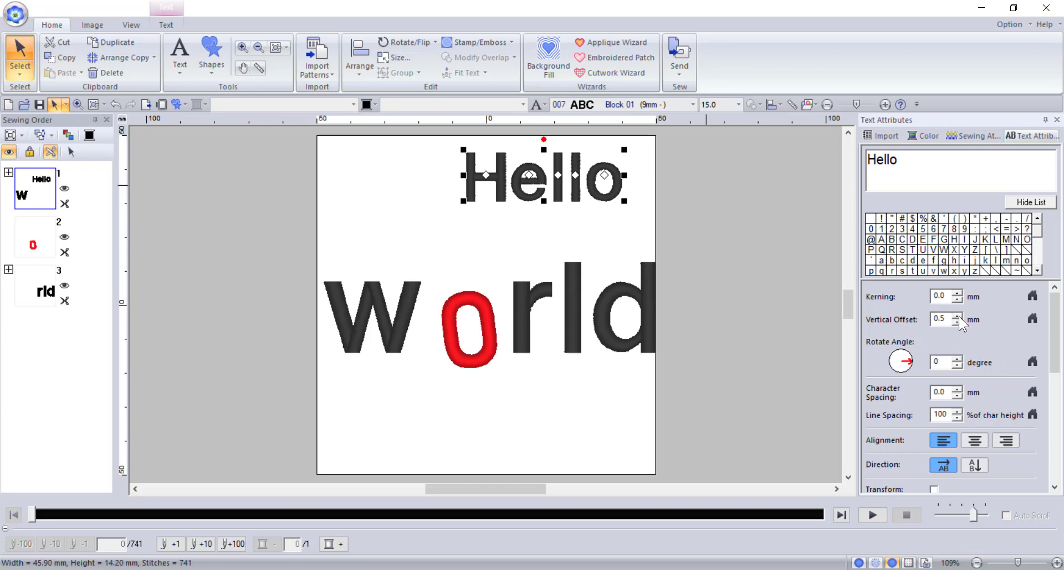
Step: Reset Hello's vertical offset to 0.0, try a 56° rotation, then return it to 0°
{"action": "left_click", "coordinate": [1035, 320]}
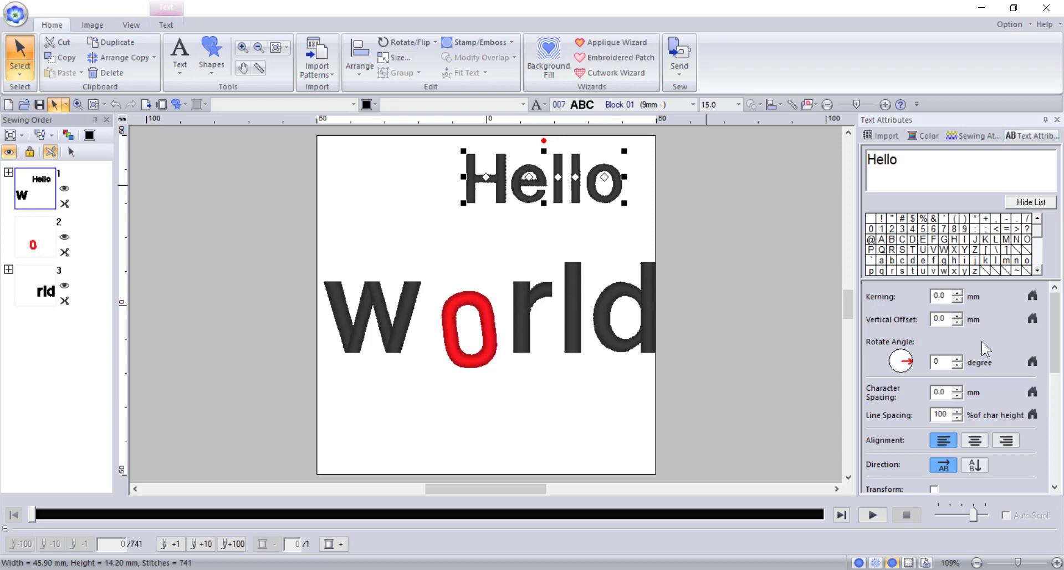
{"action": "left_click", "coordinate": [912, 359]}
{"action": "left_click_drag", "start_coordinate": [912, 358], "coordinate": [909, 349]}
{"action": "left_click", "coordinate": [955, 367]}
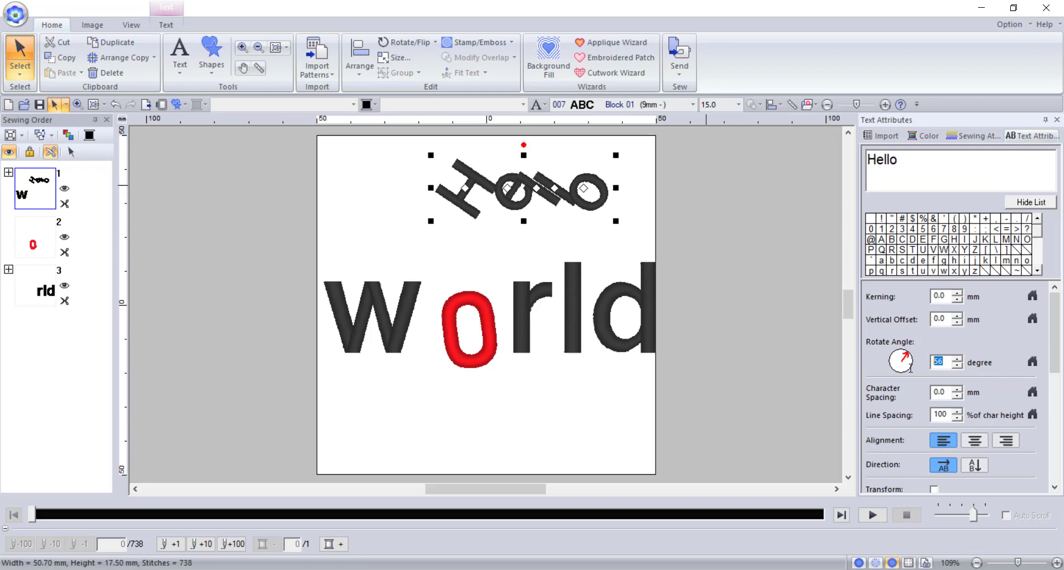
{"action": "key", "text": "Return"}
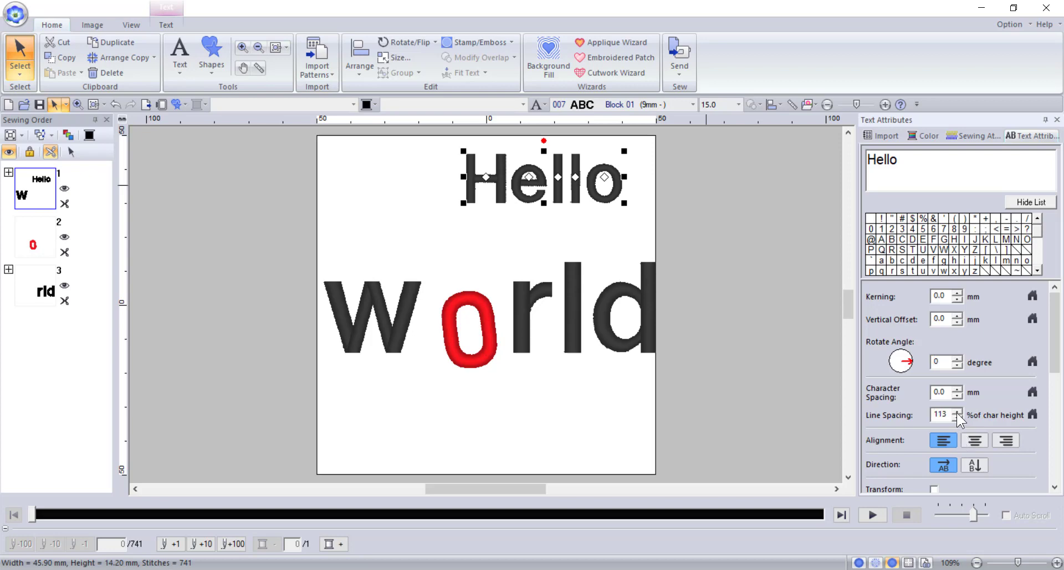
Step: Set Hello's line spacing to 113% and try the alignments, ending on left
{"action": "left_click", "coordinate": [958, 415]}
{"action": "left_click", "coordinate": [973, 441]}
{"action": "left_click", "coordinate": [1002, 438]}
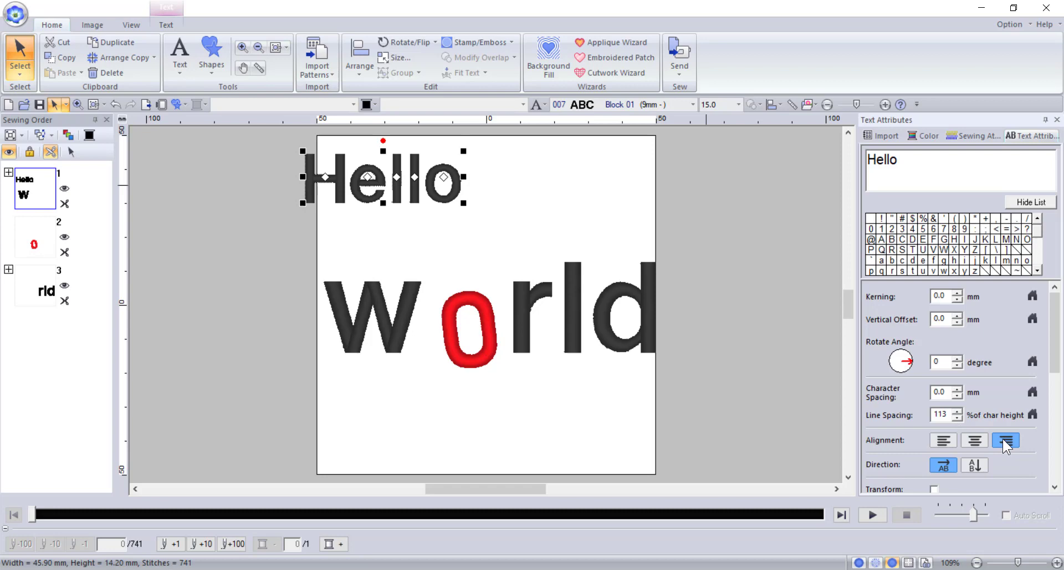
{"action": "left_click", "coordinate": [978, 441]}
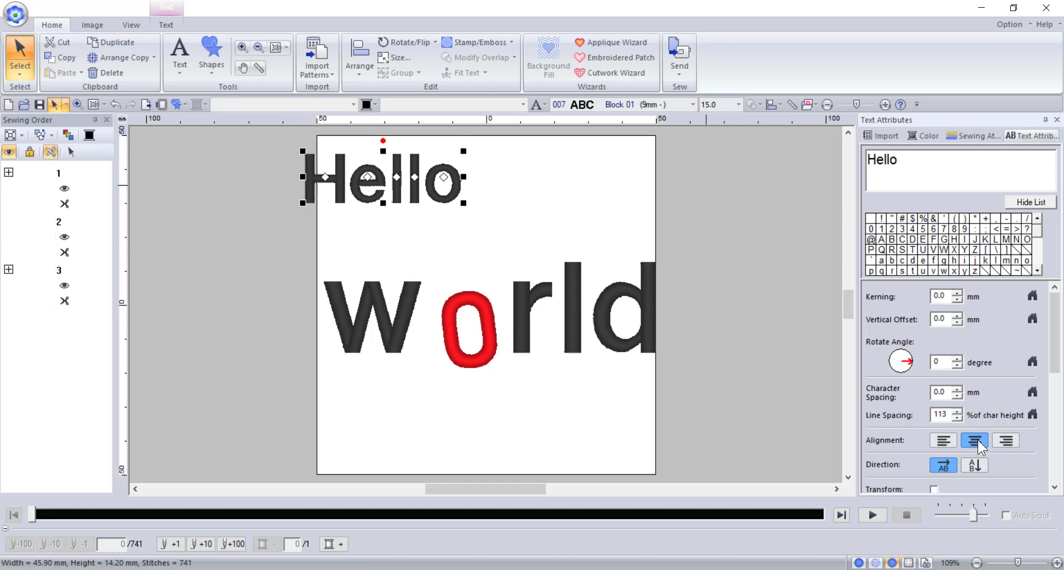
{"action": "left_click", "coordinate": [939, 439]}
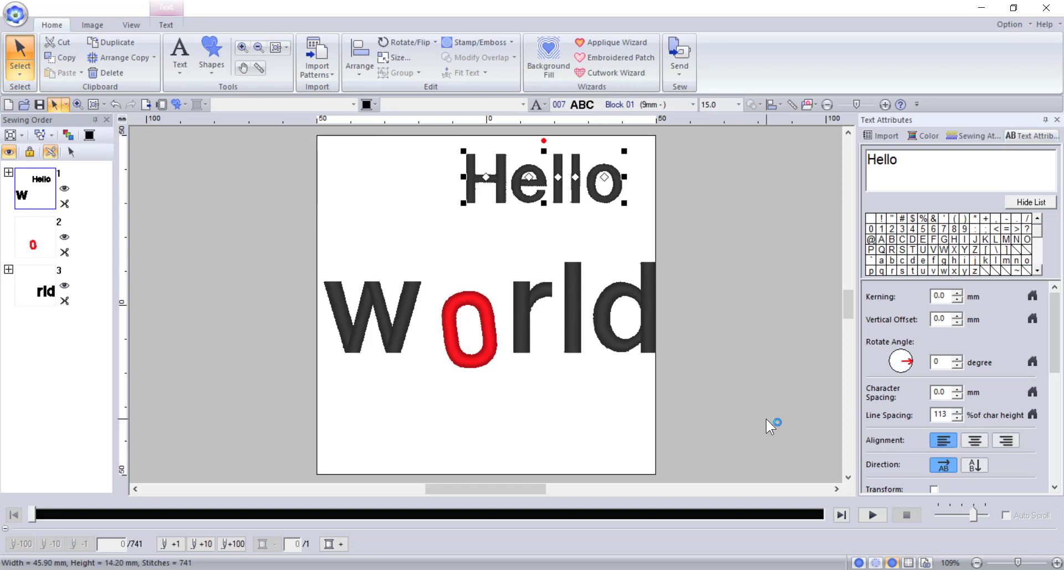
Step: Marquee-select all three text objects and centre the design horizontally
{"action": "left_click", "coordinate": [416, 178]}
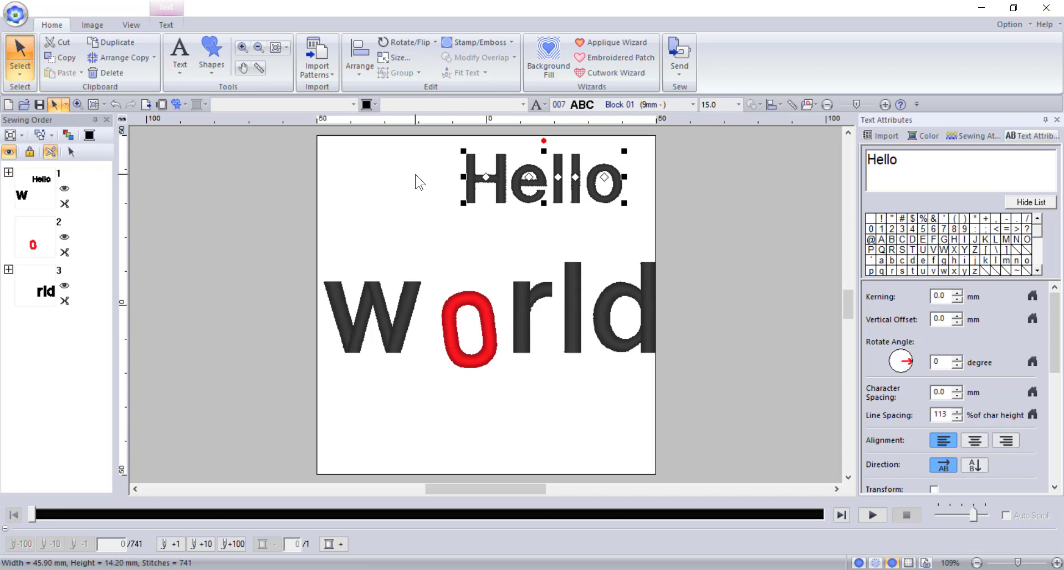
{"action": "left_click_drag", "start_coordinate": [518, 266], "coordinate": [577, 360]}
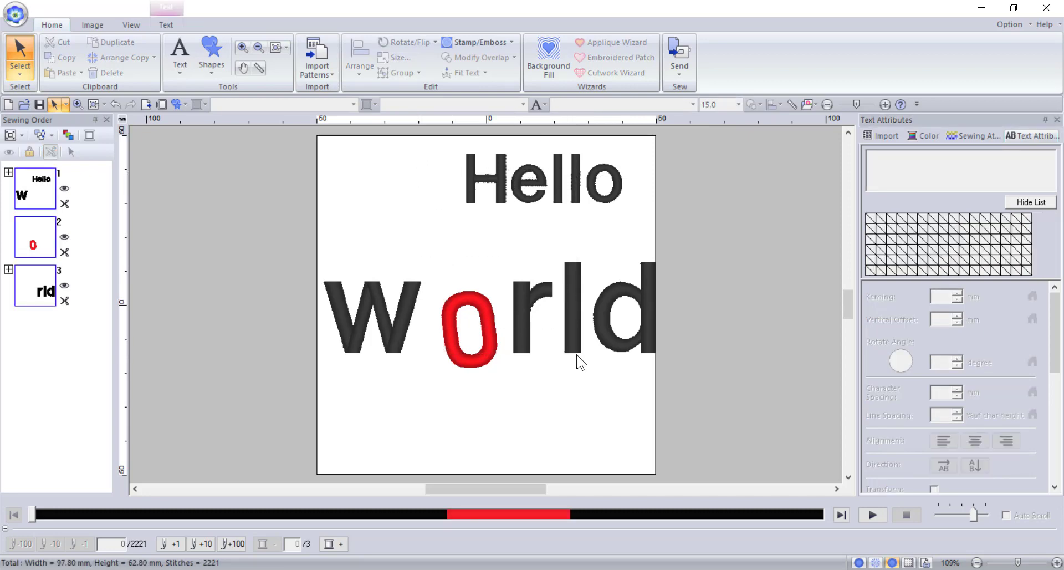
{"action": "left_click", "coordinate": [360, 60]}
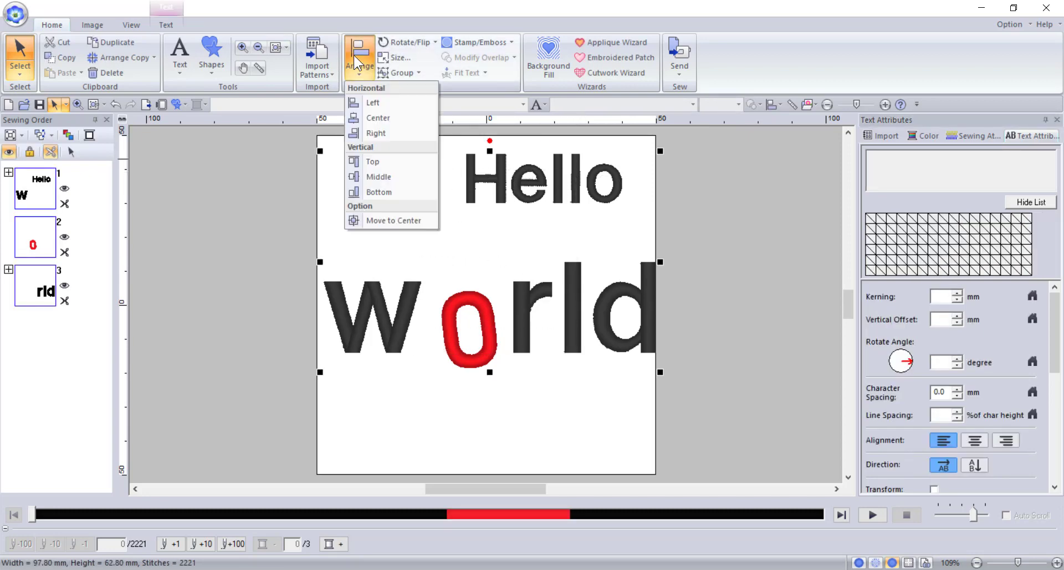
{"action": "left_click", "coordinate": [377, 117]}
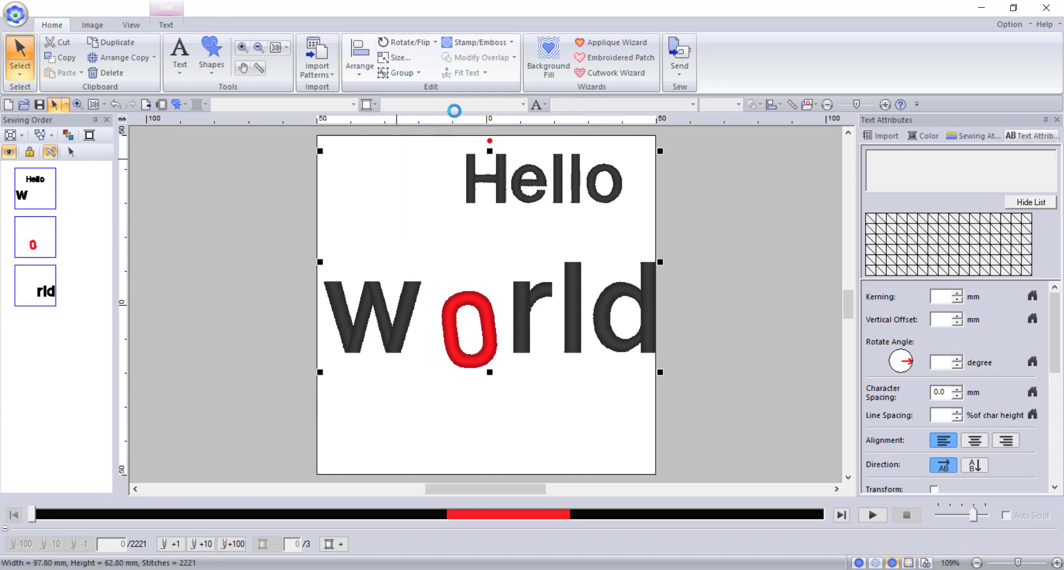
Step: Align Hello to the left edge, then deselect the design
{"action": "left_click", "coordinate": [774, 104]}
{"action": "left_click", "coordinate": [779, 135]}
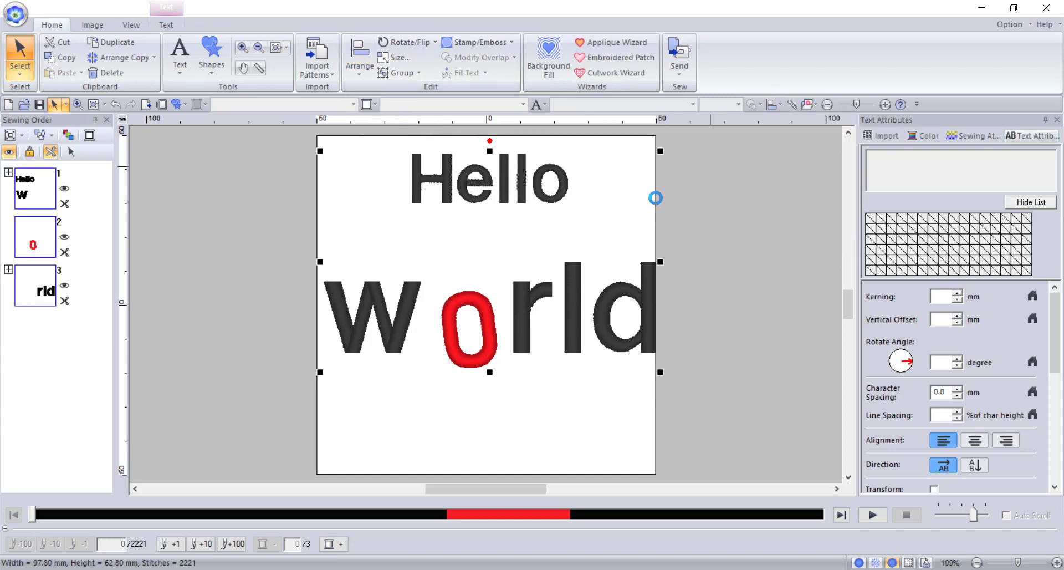
{"action": "right_click", "coordinate": [571, 284]}
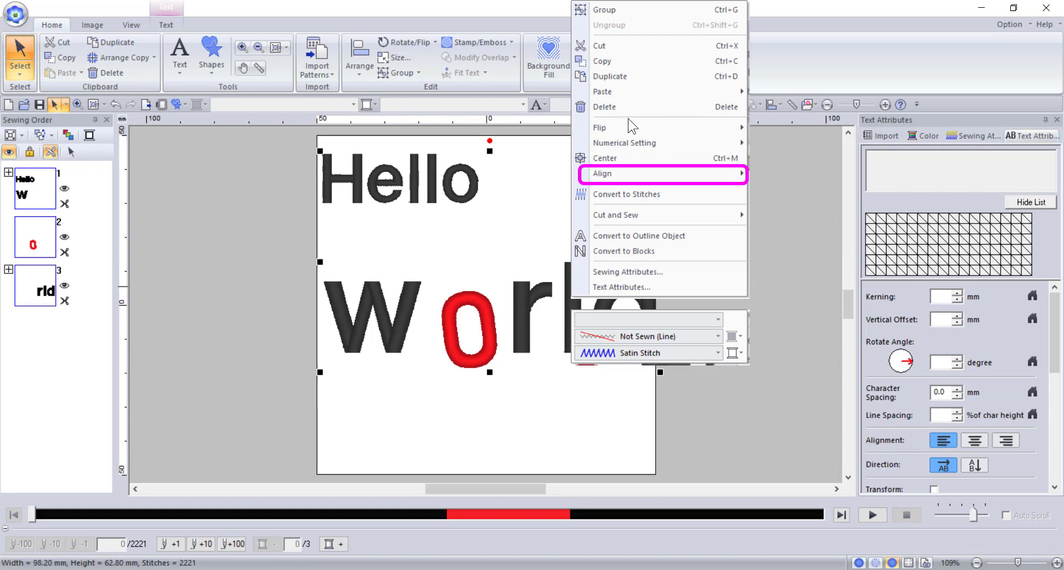
{"action": "left_click", "coordinate": [779, 208]}
{"action": "left_click", "coordinate": [780, 208]}
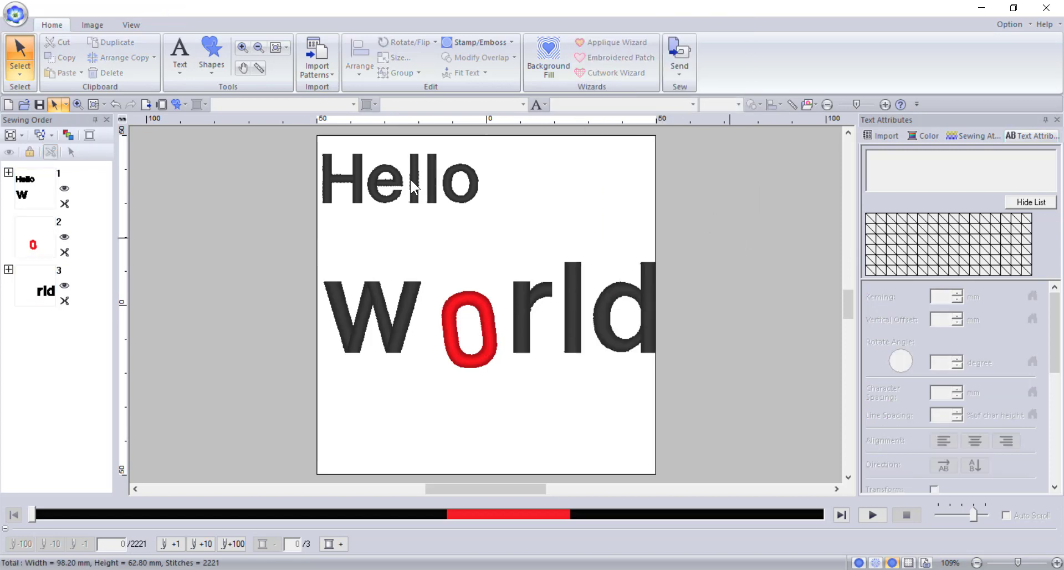
Step: Select Hello, try vertical direction, restore horizontal, and enable Transform
{"action": "left_click", "coordinate": [483, 174]}
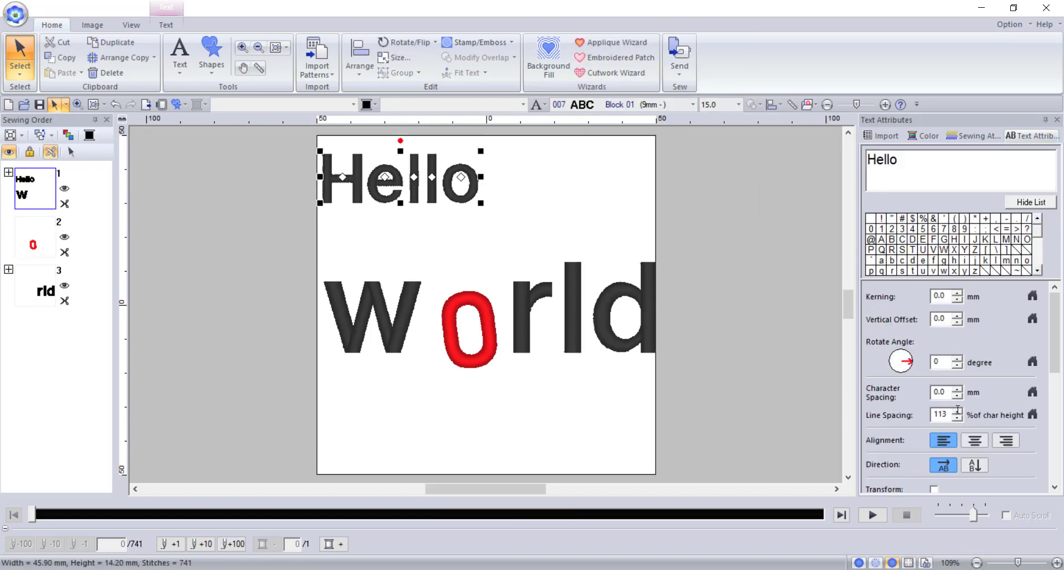
{"action": "left_click", "coordinate": [975, 470]}
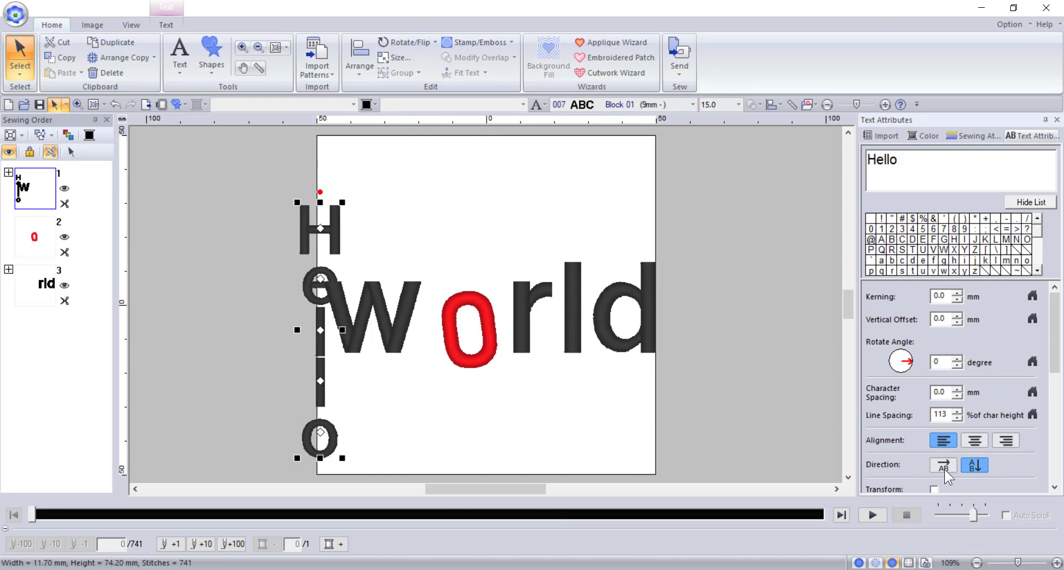
{"action": "left_click", "coordinate": [944, 469]}
{"action": "scroll", "coordinate": [954, 452], "scroll_direction": "down", "scroll_amount": 1}
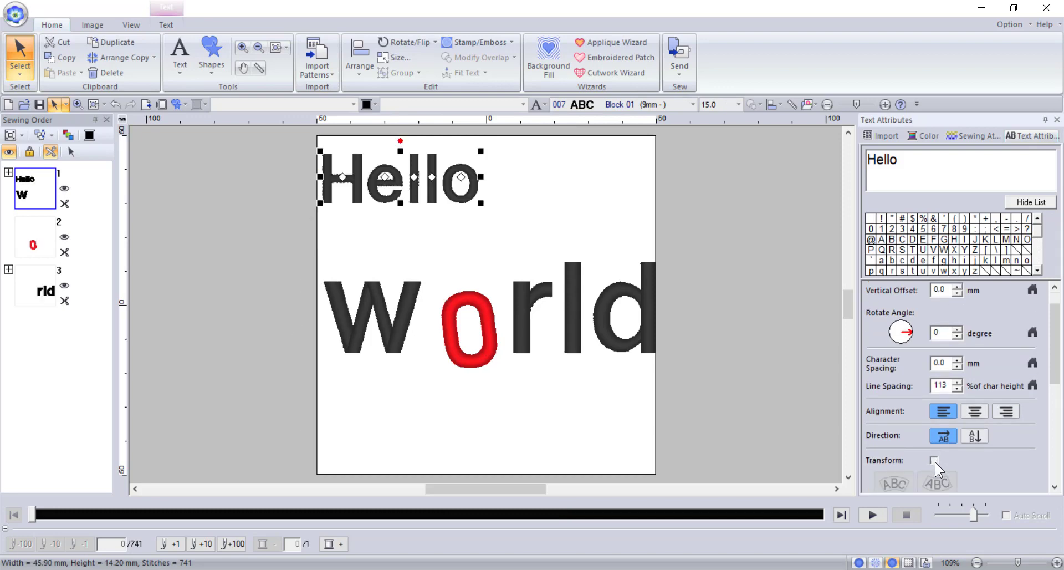
{"action": "left_click", "coordinate": [935, 474]}
{"action": "scroll", "coordinate": [986, 424], "scroll_direction": "down", "scroll_amount": 3}
{"action": "scroll", "coordinate": [898, 382], "scroll_direction": "down", "scroll_amount": 1}
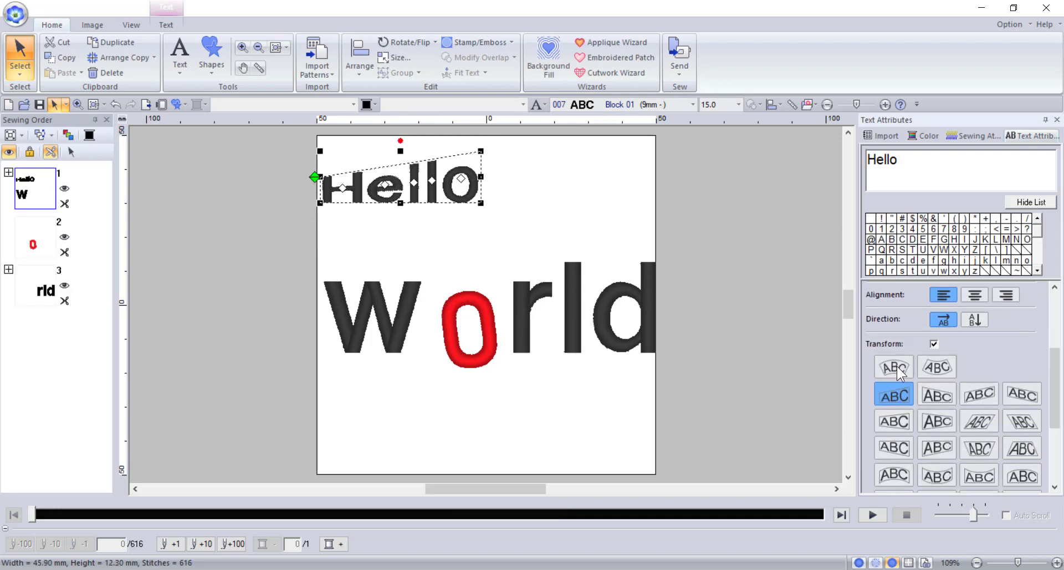
Step: Try circle-arc, box and trapezoid shapes on Hello, adjusting letter spacing and curve
{"action": "left_click", "coordinate": [897, 364]}
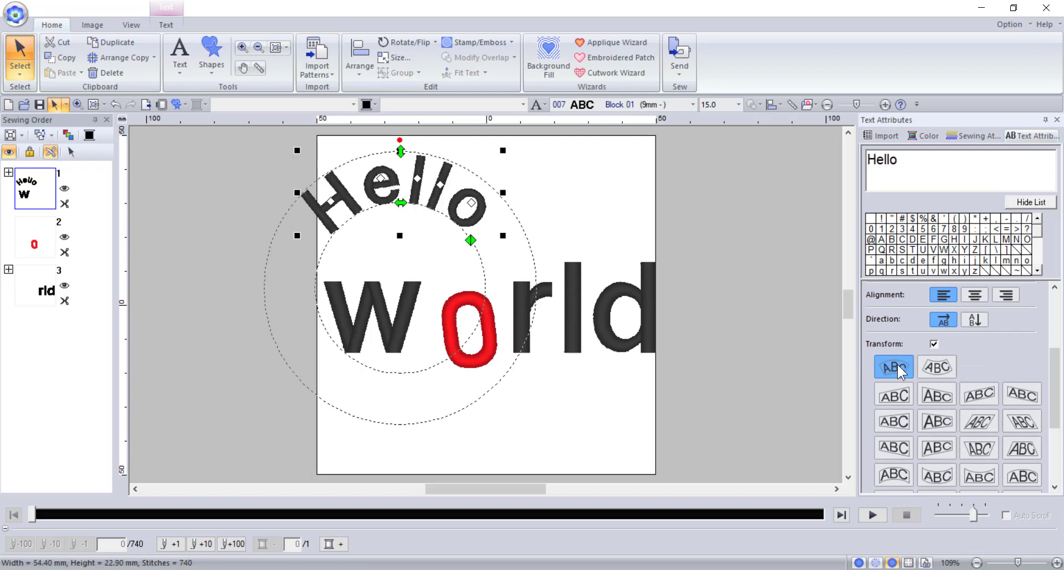
{"action": "left_click", "coordinate": [934, 424]}
{"action": "left_click", "coordinate": [978, 448]}
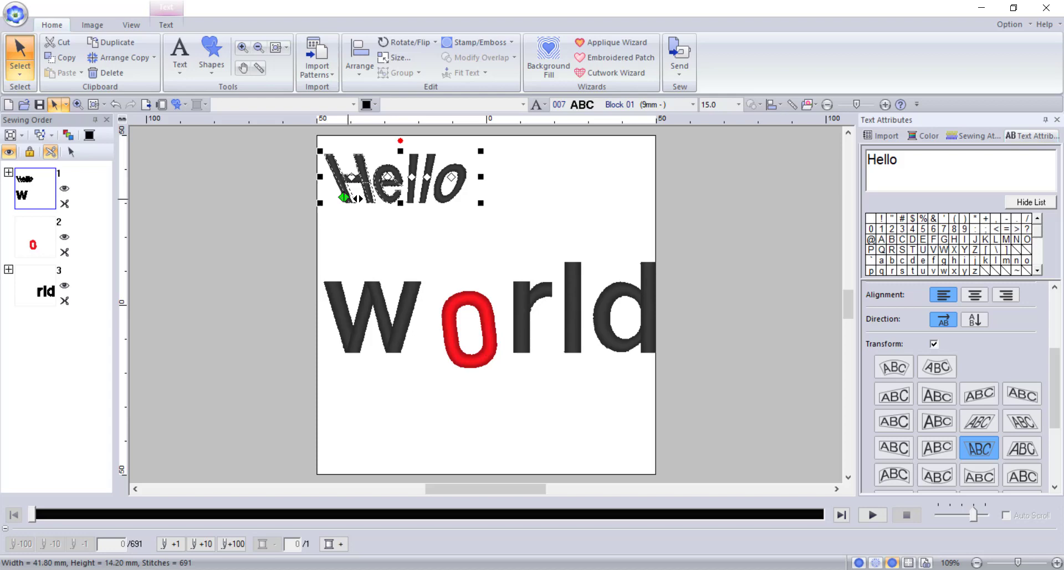
{"action": "left_click_drag", "start_coordinate": [357, 198], "coordinate": [351, 198]}
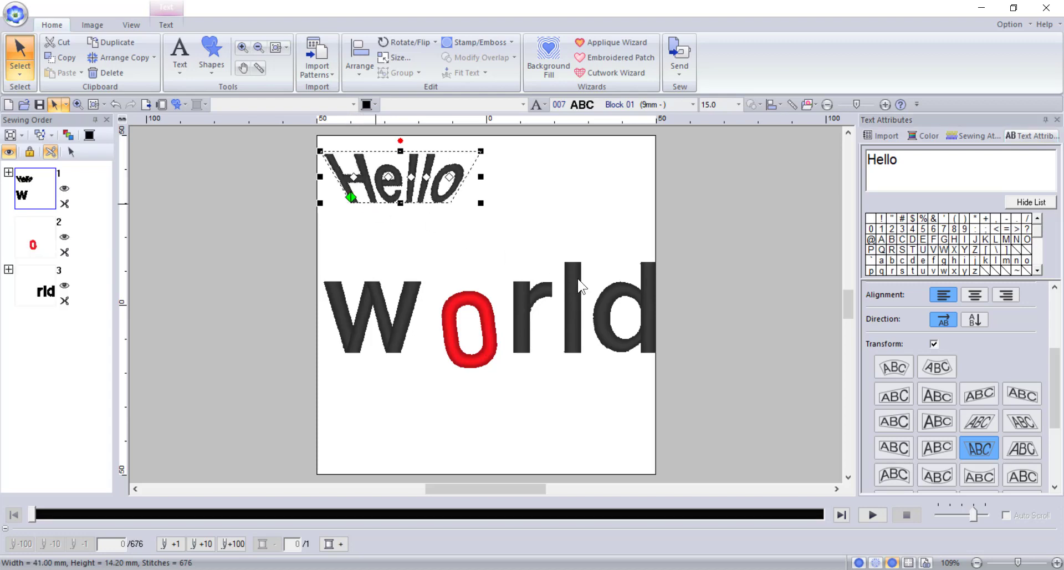
{"action": "left_click", "coordinate": [894, 368]}
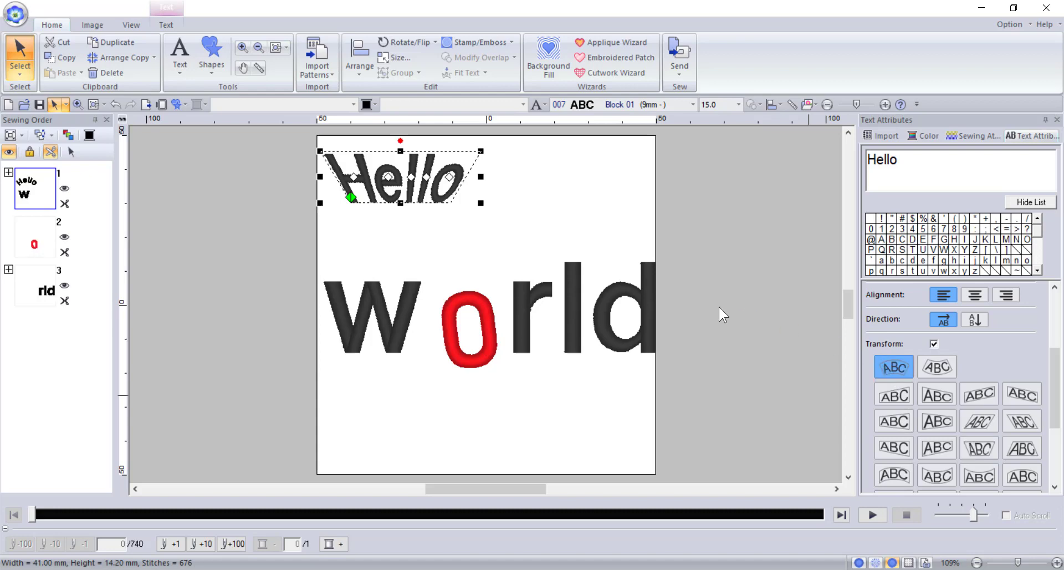
{"action": "left_click_drag", "start_coordinate": [470, 240], "coordinate": [479, 240]}
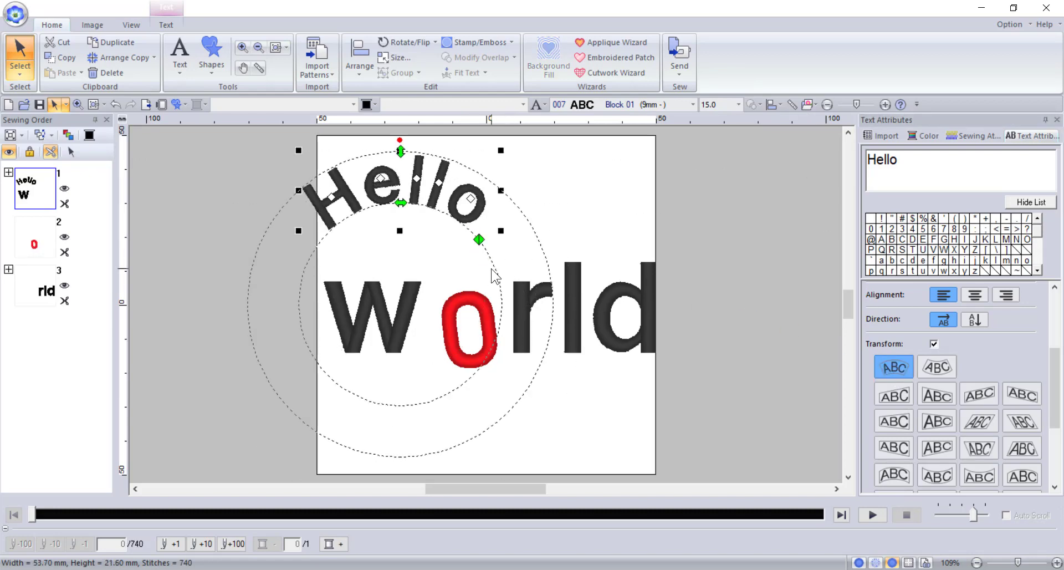
Step: Undo the arc, turn off Transform, and move Hello down-right just above world
{"action": "left_click", "coordinate": [115, 104]}
{"action": "left_click", "coordinate": [114, 104]}
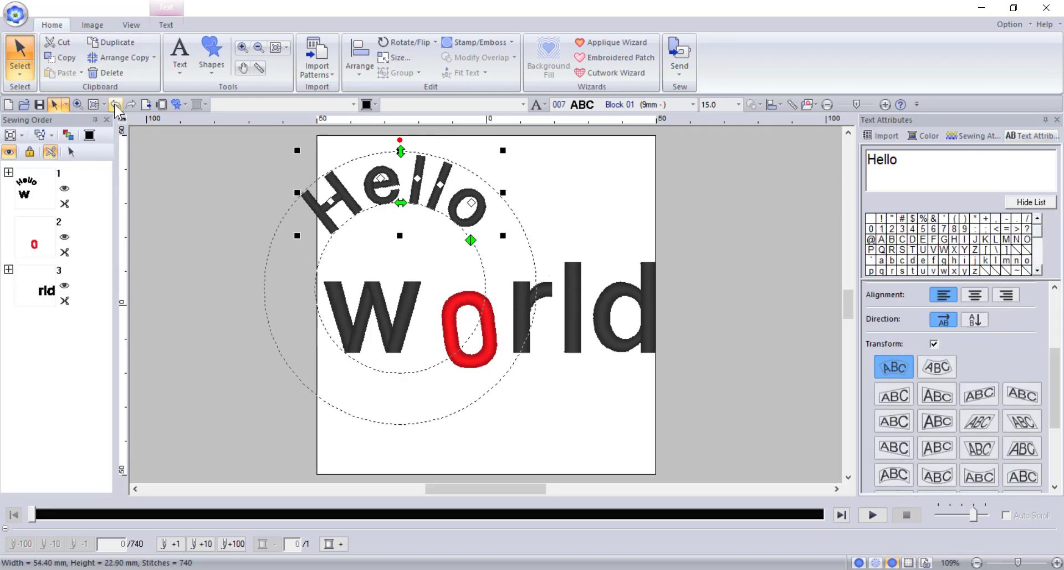
{"action": "left_click", "coordinate": [115, 104]}
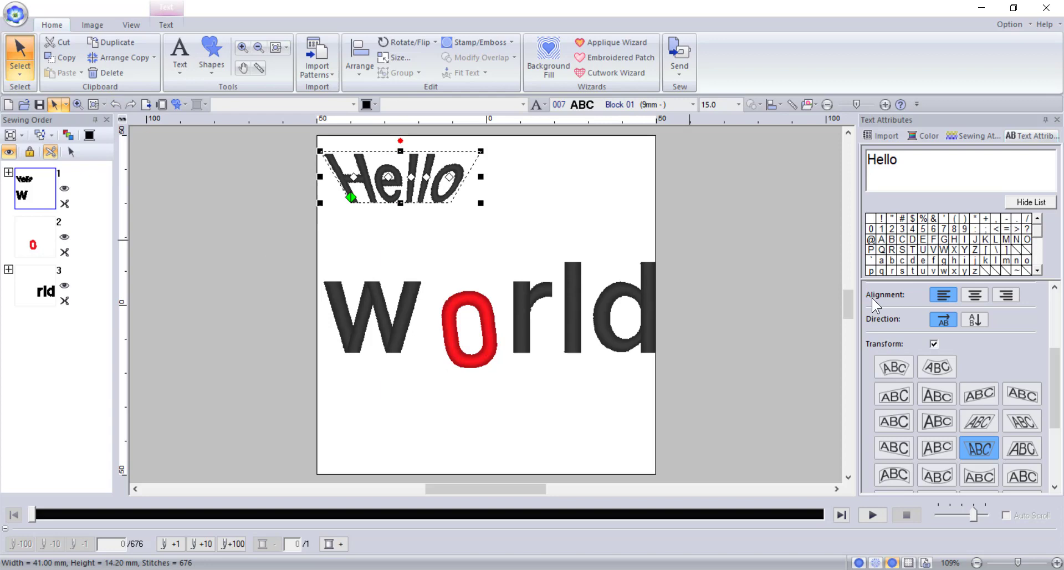
{"action": "left_click", "coordinate": [933, 345]}
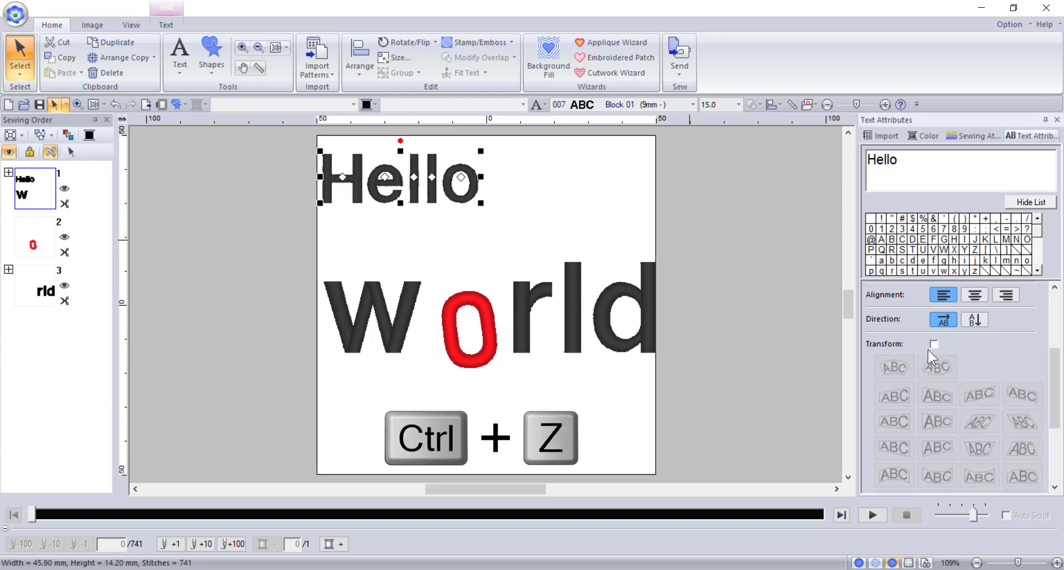
{"action": "left_click_drag", "start_coordinate": [458, 196], "coordinate": [487, 240]}
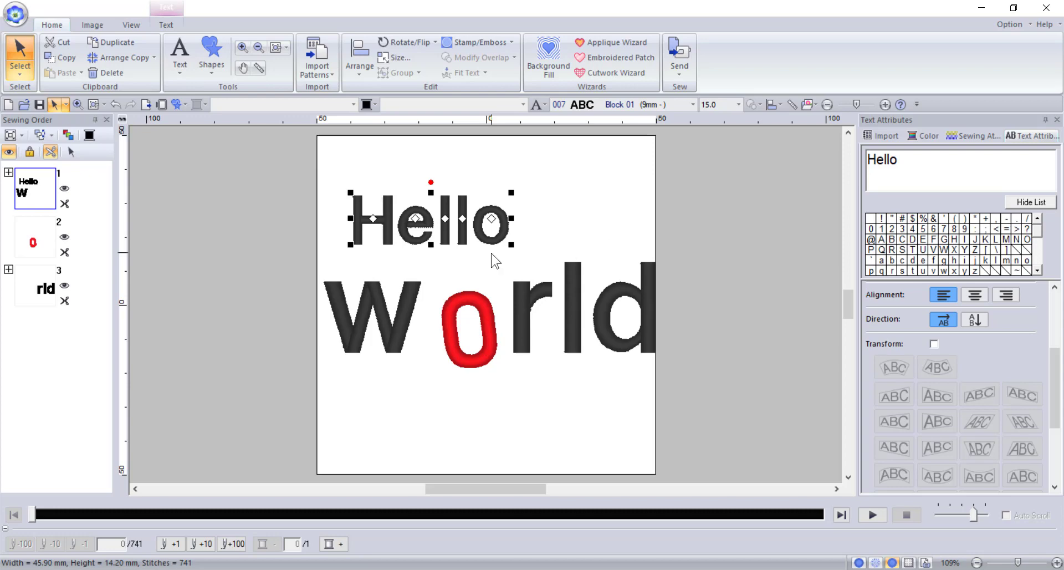
Step: Show Hello's sewing attributes in expert mode: density 5.0 line/mm, pull compensation 0.0 mm
{"action": "left_click", "coordinate": [980, 137]}
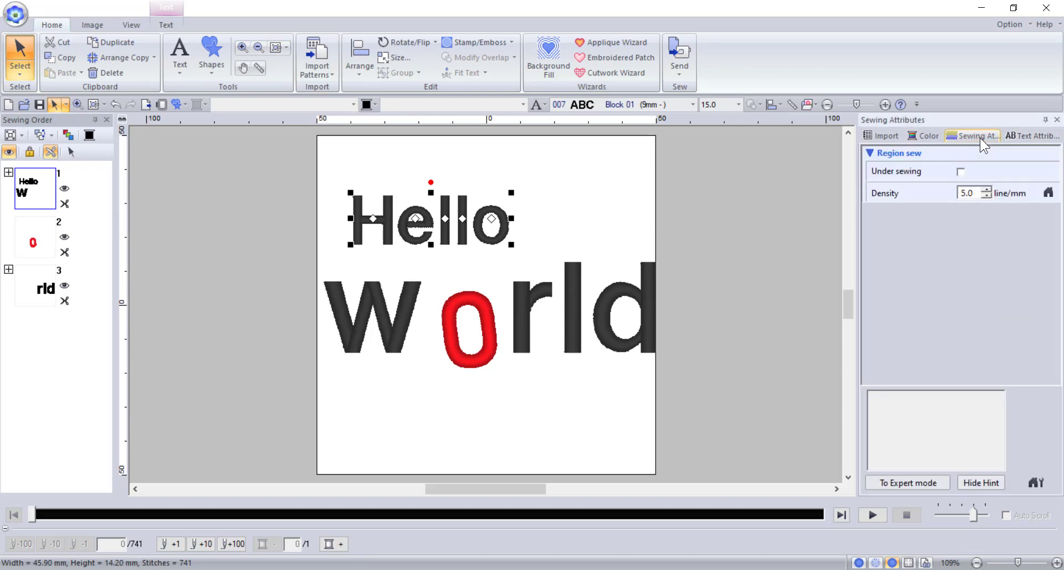
{"action": "left_click", "coordinate": [132, 23]}
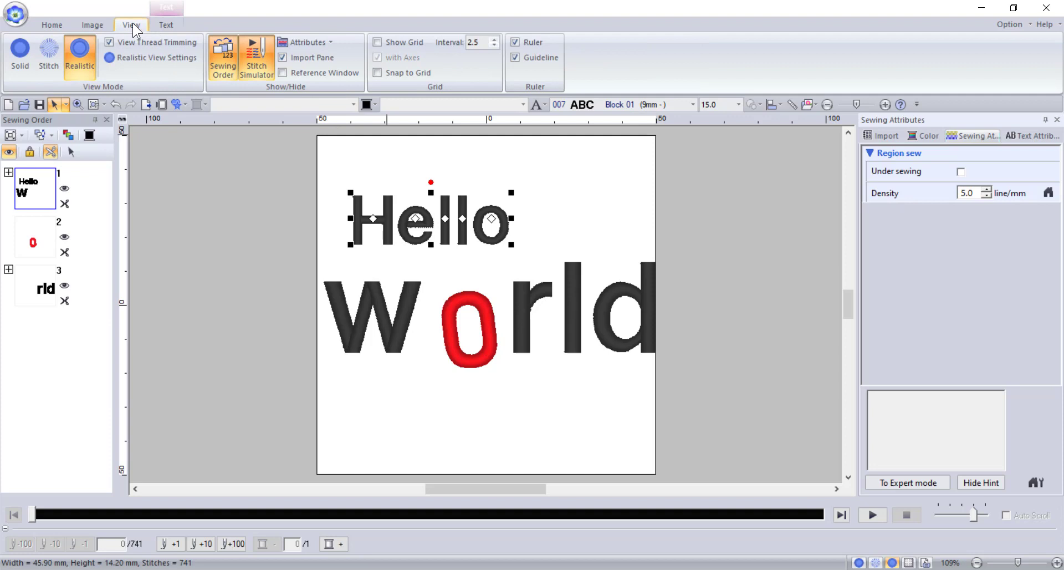
{"action": "left_click", "coordinate": [318, 44]}
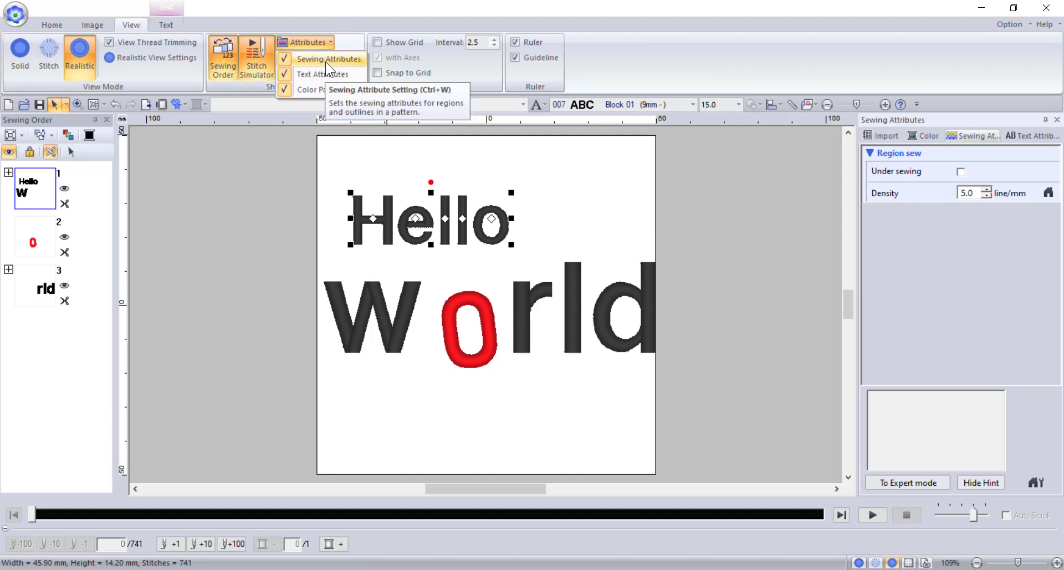
{"action": "left_click", "coordinate": [687, 202]}
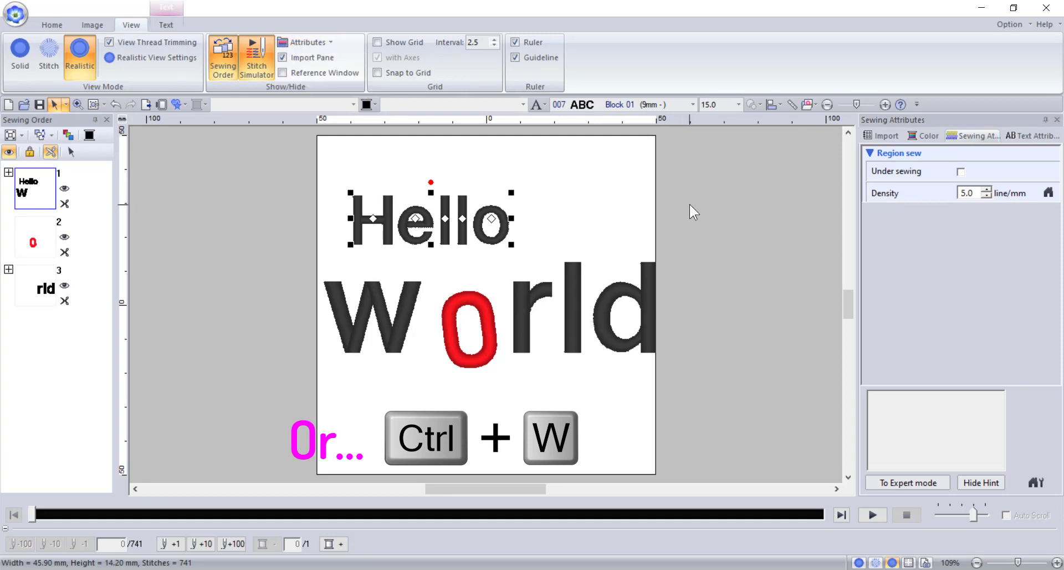
{"action": "left_click", "coordinate": [897, 483]}
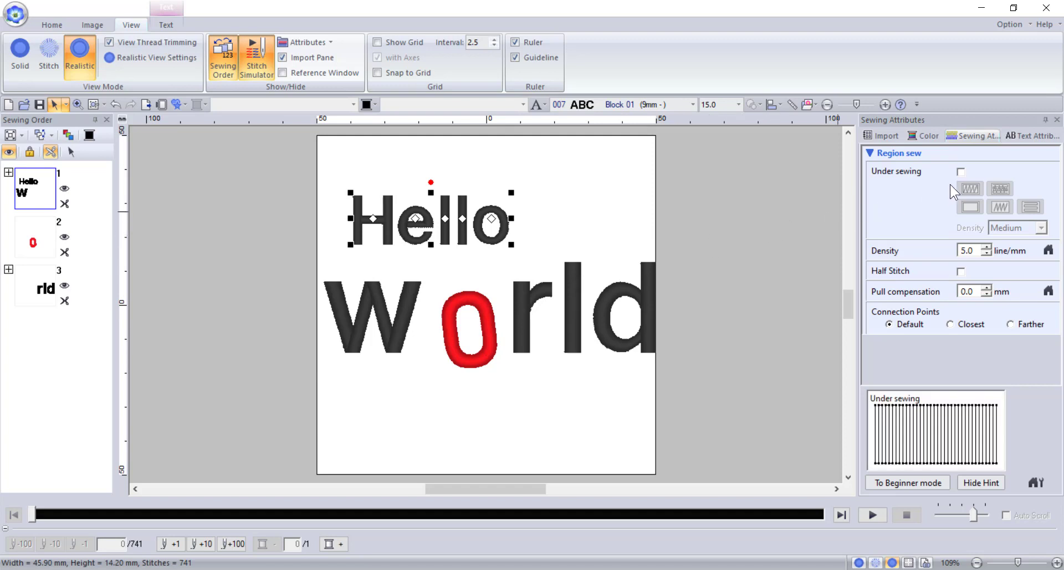
Step: Enable Hello's under-sewing, trying zigzag at Dense density, then settling on the outline type
{"action": "left_click", "coordinate": [960, 172]}
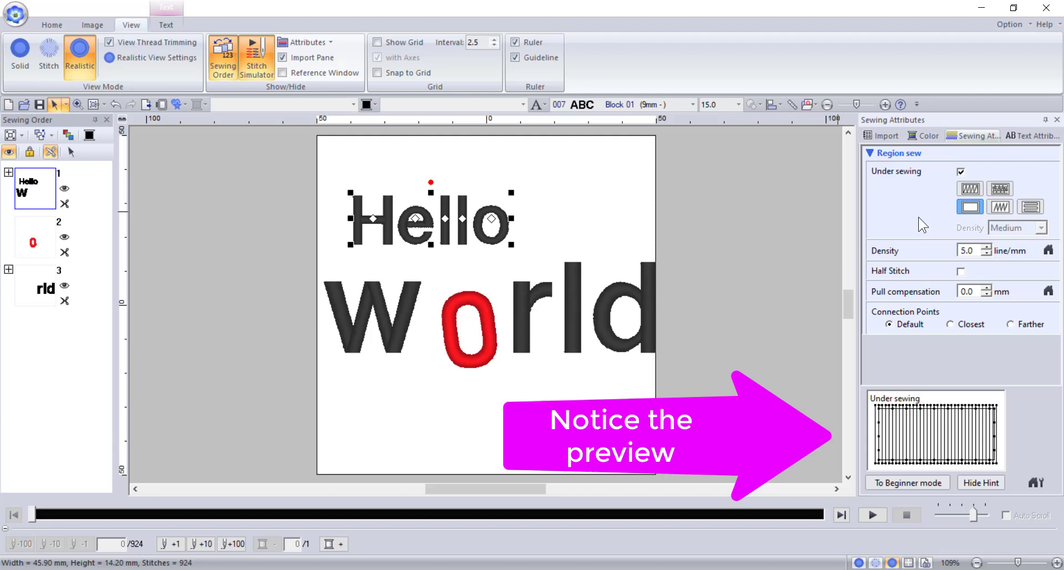
{"action": "left_click", "coordinate": [993, 188]}
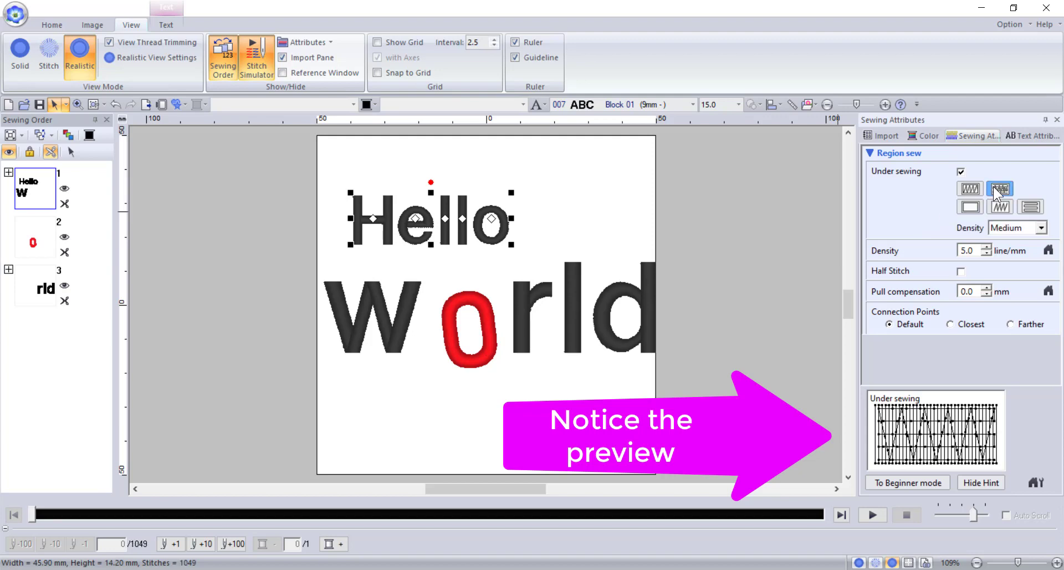
{"action": "left_click", "coordinate": [1014, 228]}
{"action": "left_click", "coordinate": [1016, 242]}
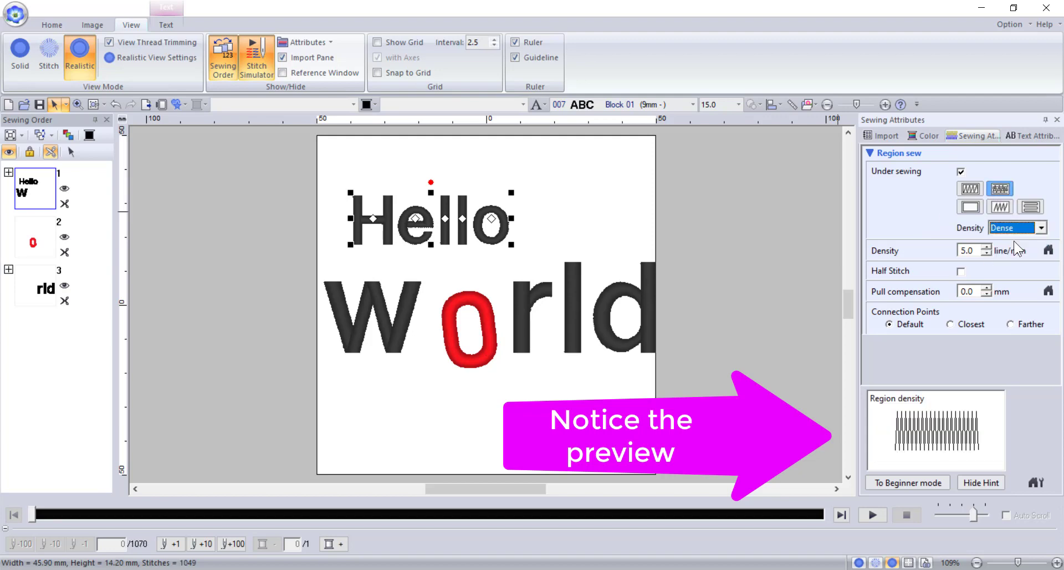
{"action": "left_click", "coordinate": [971, 211]}
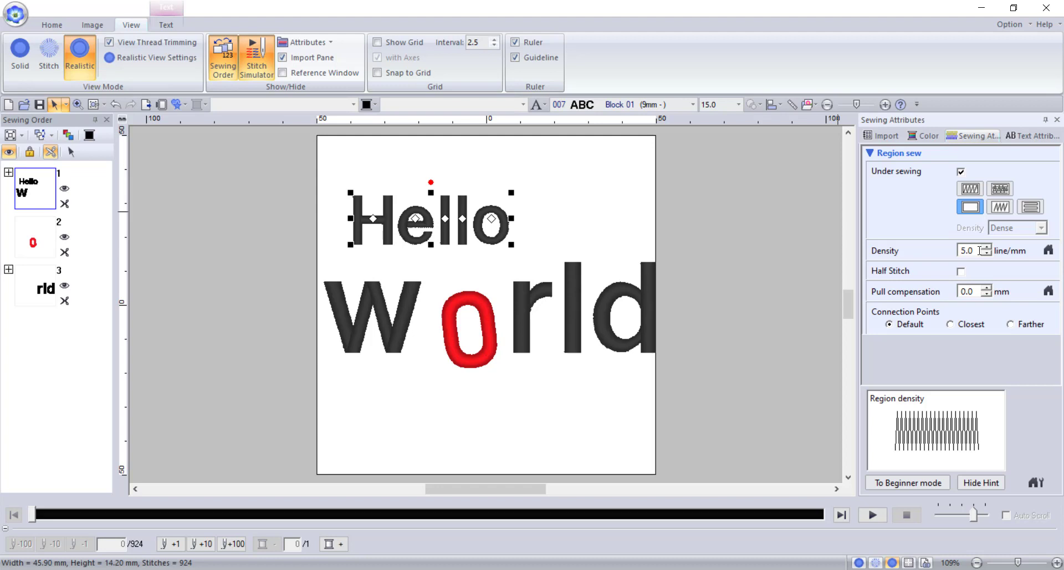
Step: Lower Hello's stitch density from 5.0 to 4.6 line/mm
{"action": "left_click", "coordinate": [986, 254]}
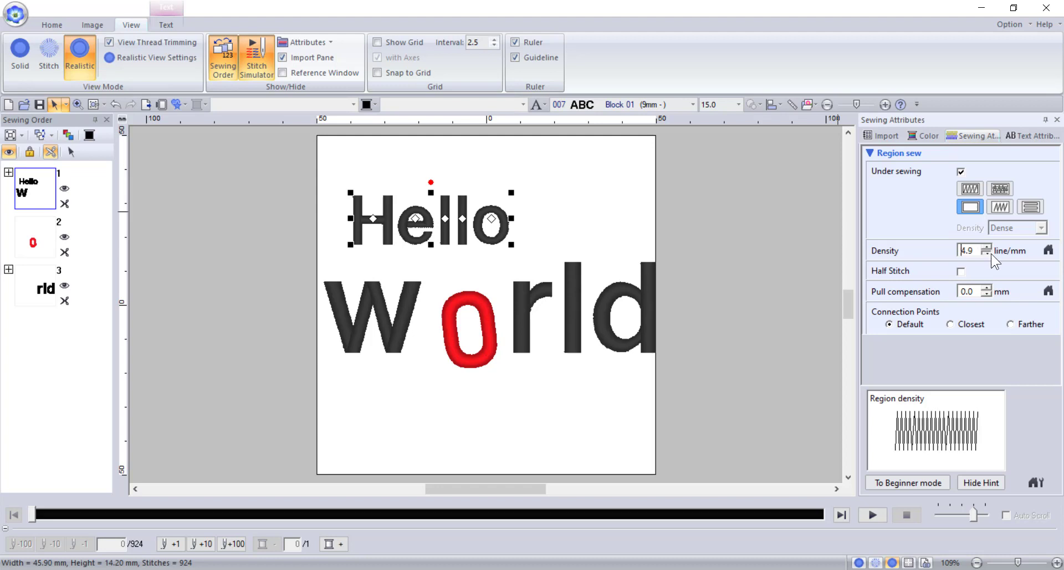
{"action": "left_click", "coordinate": [986, 254]}
{"action": "left_click", "coordinate": [986, 254]}
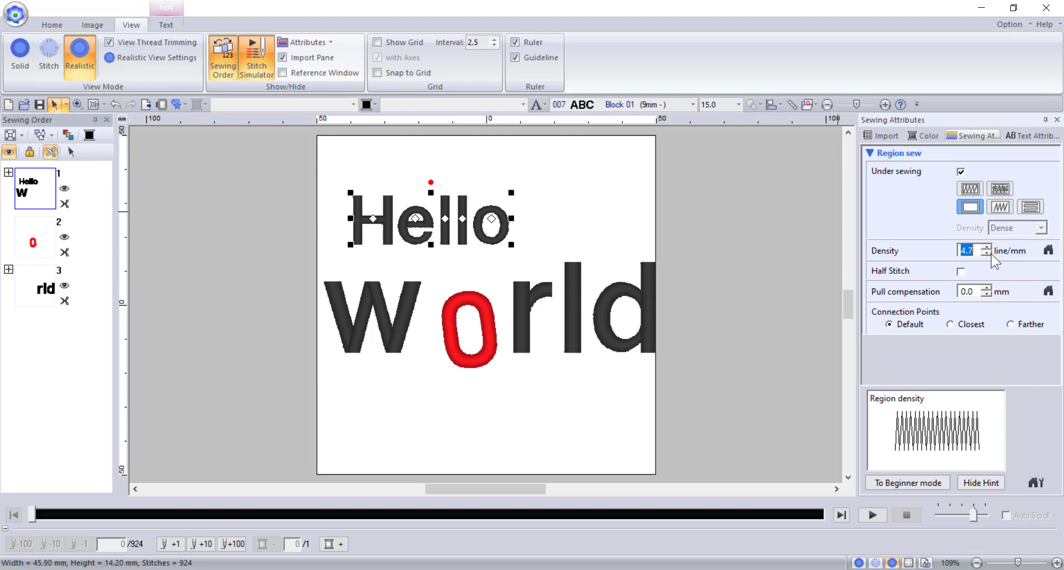
{"action": "left_click", "coordinate": [988, 254]}
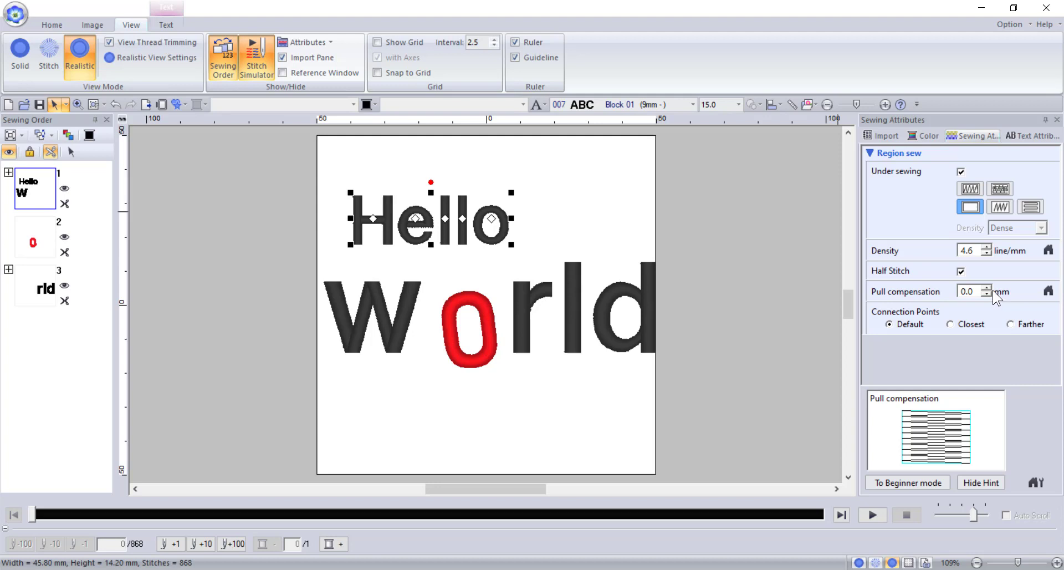
Step: Raise Hello's pull compensation to 0.5 mm
{"action": "left_click", "coordinate": [986, 289]}
{"action": "left_click", "coordinate": [986, 288]}
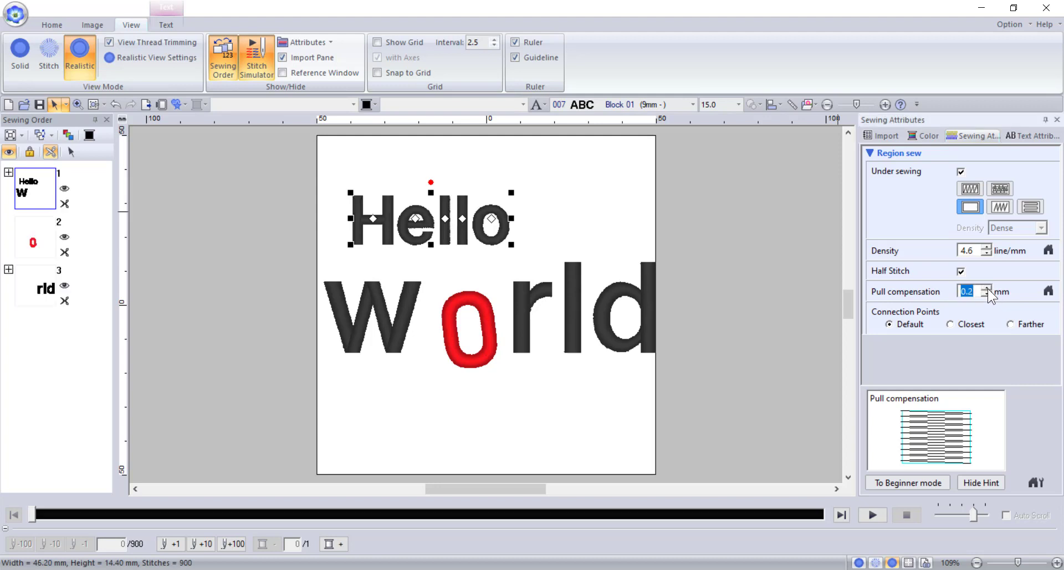
{"action": "left_click", "coordinate": [986, 288]}
{"action": "left_click", "coordinate": [987, 288]}
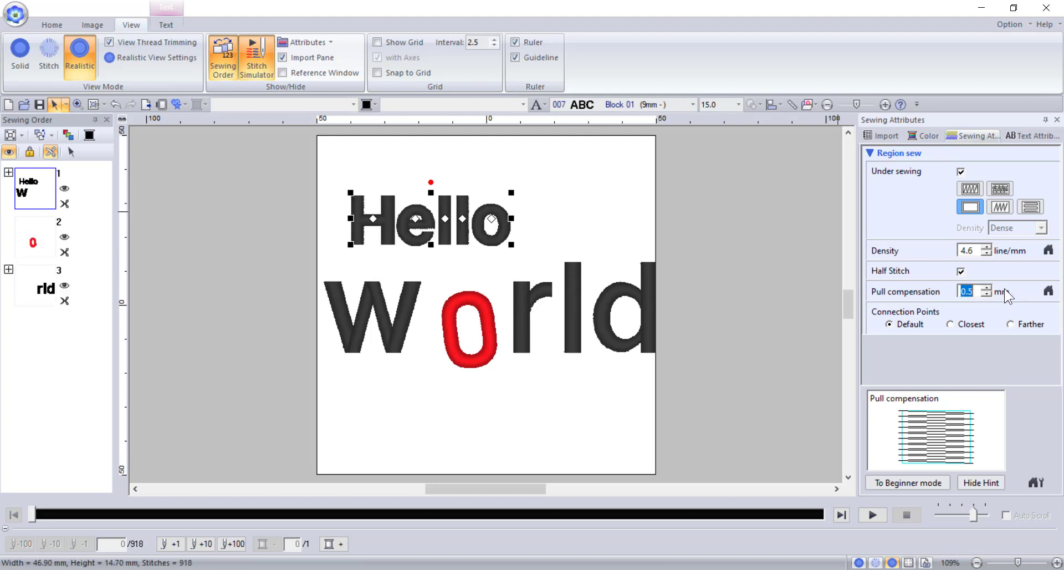
Step: In Stitch view, zoom in on Hello and set its connection points to Farther, after trying Closest
{"action": "left_click", "coordinate": [876, 563]}
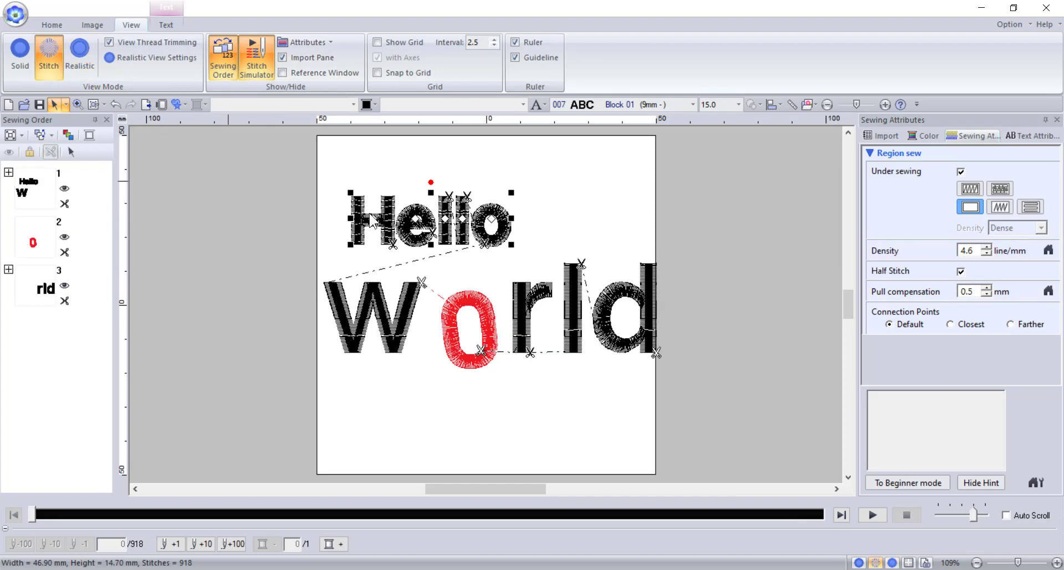
{"action": "key", "text": "z"}
{"action": "left_click_drag", "start_coordinate": [316, 166], "coordinate": [546, 266]}
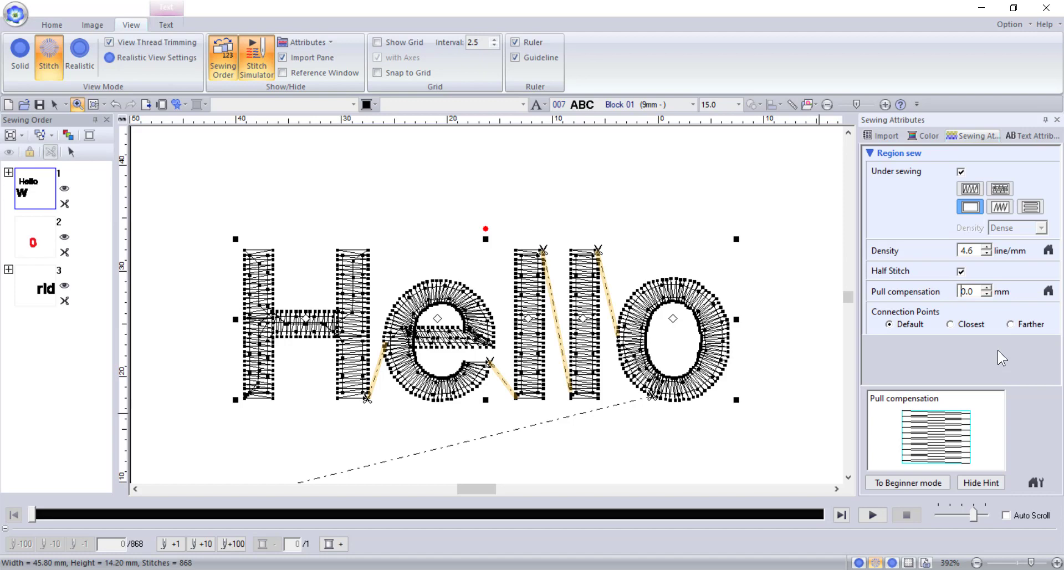
{"action": "left_click", "coordinate": [951, 325]}
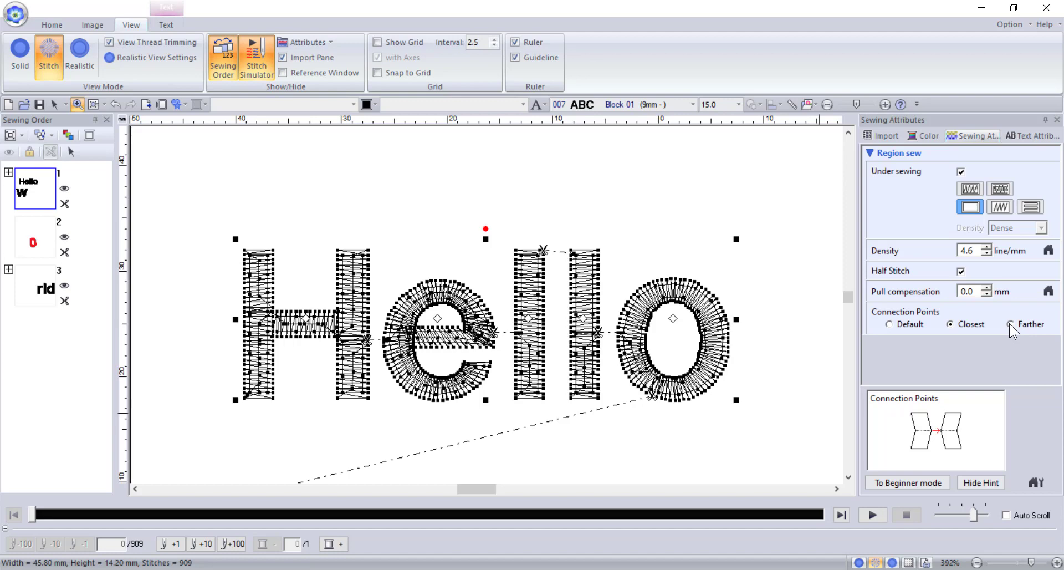
{"action": "left_click", "coordinate": [1010, 325]}
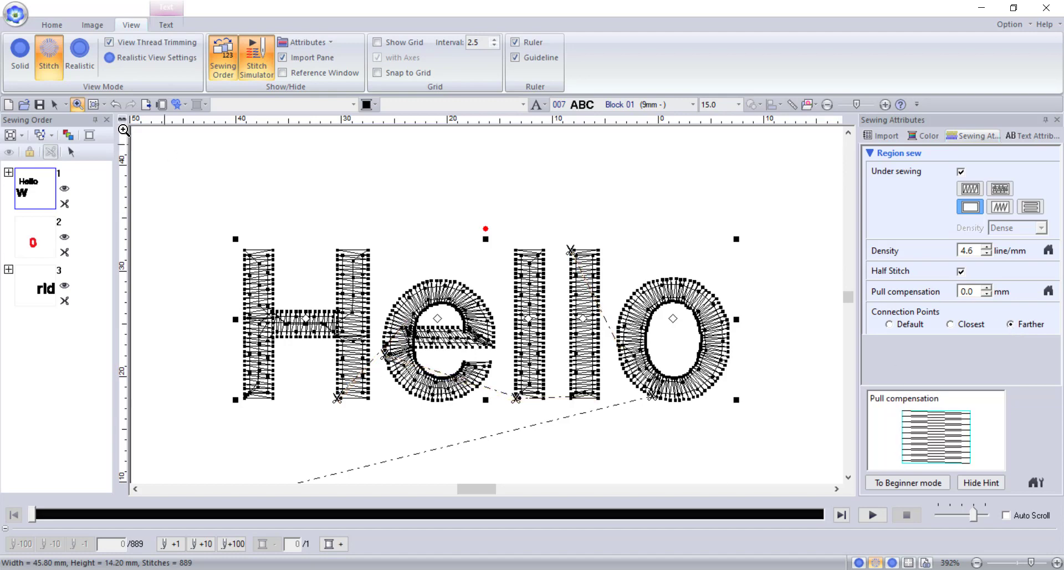
{"action": "left_click", "coordinate": [93, 105]}
{"action": "left_click", "coordinate": [892, 562]}
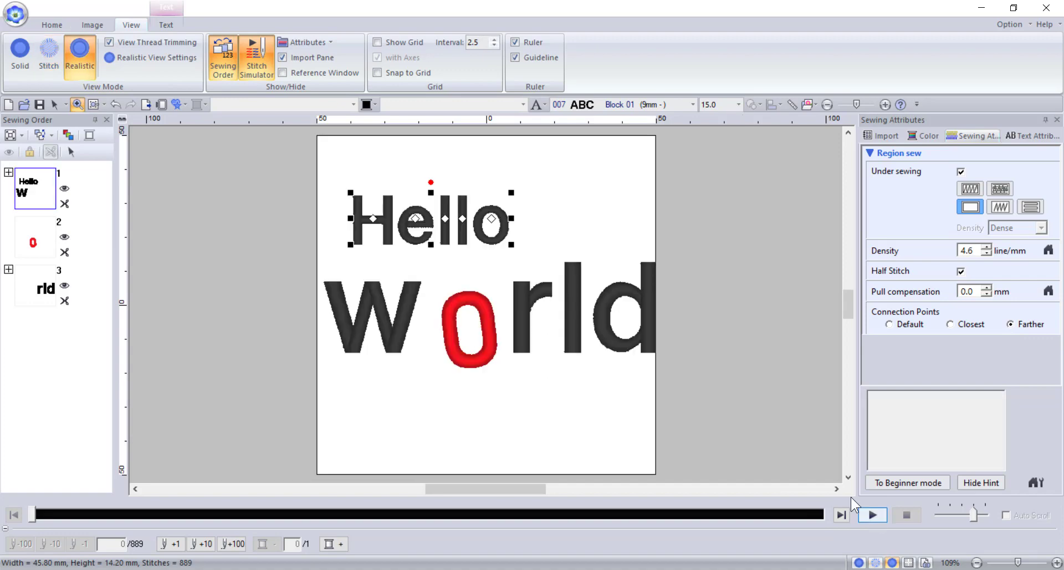